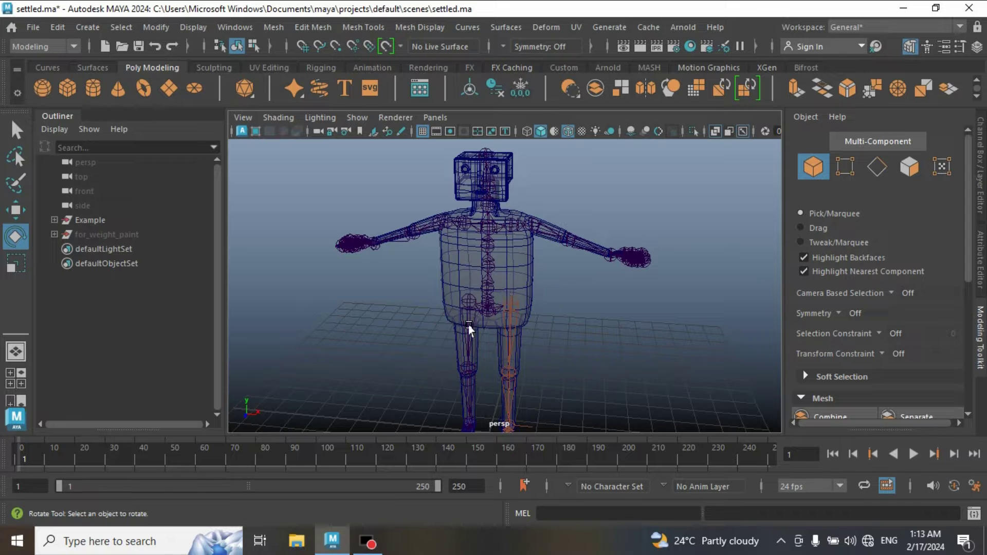
pyautogui.scroll(2, 552, 308)
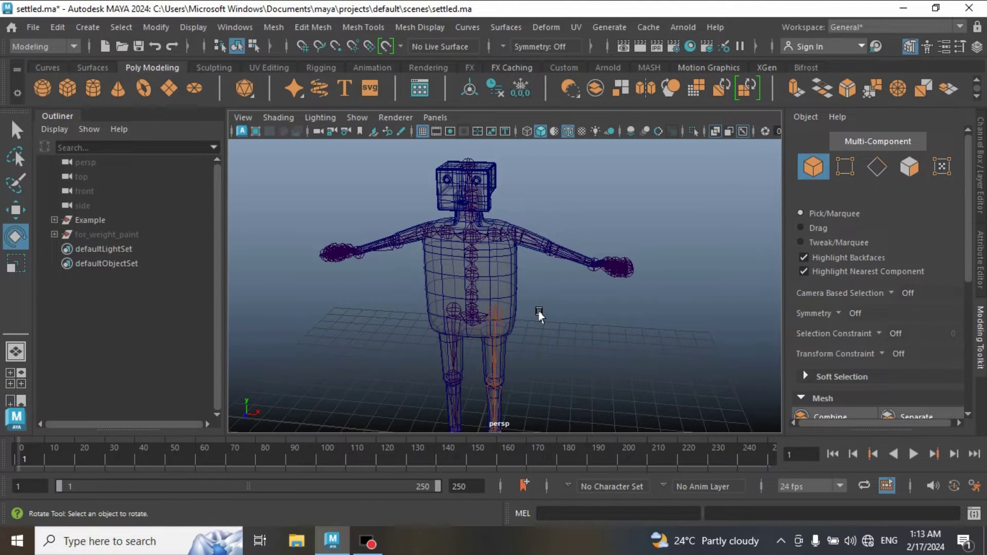
pyautogui.scroll(2, 540, 317)
pyautogui.scroll(2, 544, 324)
pyautogui.scroll(-3, 591, 334)
pyautogui.scroll(-2, 578, 334)
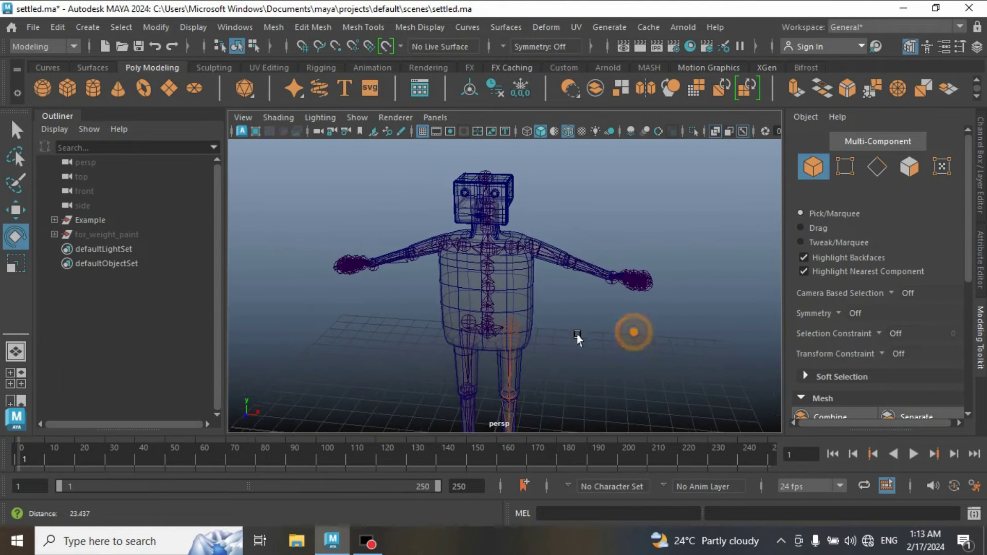
pyautogui.scroll(1, 578, 339)
# Select the root joint and body mesh together, then switch to the Rigging menu set.
pyautogui.keyDown('alt'); pyautogui.moveTo(578, 338); pyautogui.dragTo(582, 335); pyautogui.keyUp('alt')
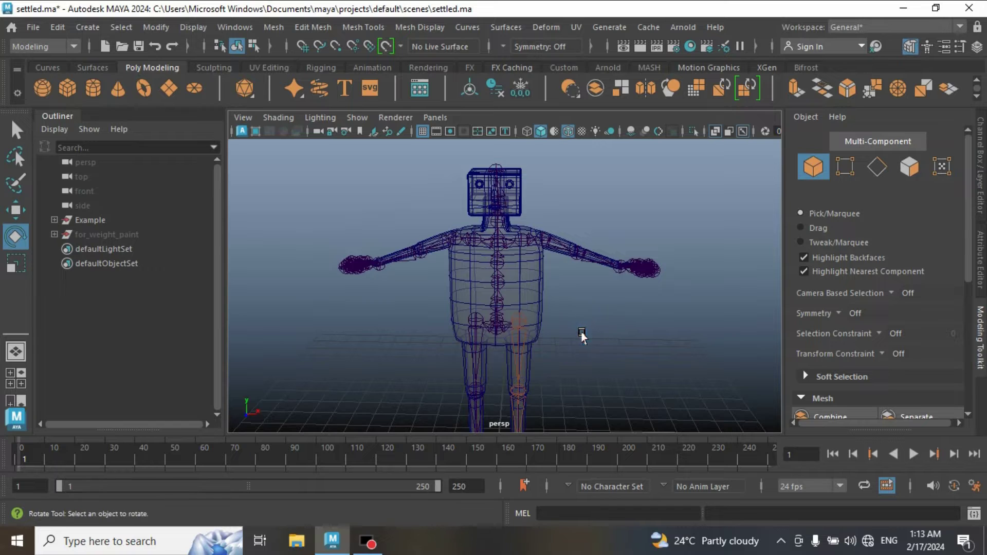
pyautogui.click(495, 324)
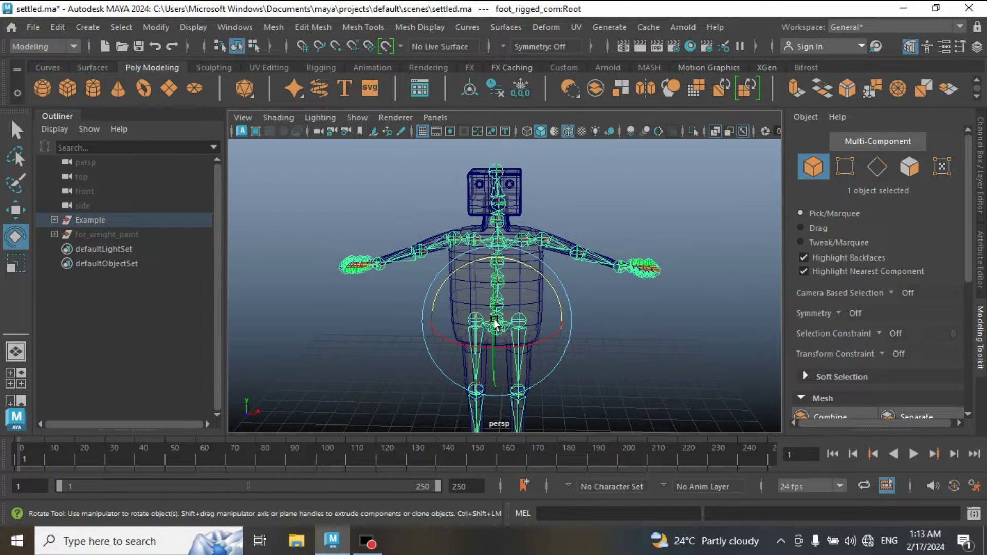
pyautogui.press('q')
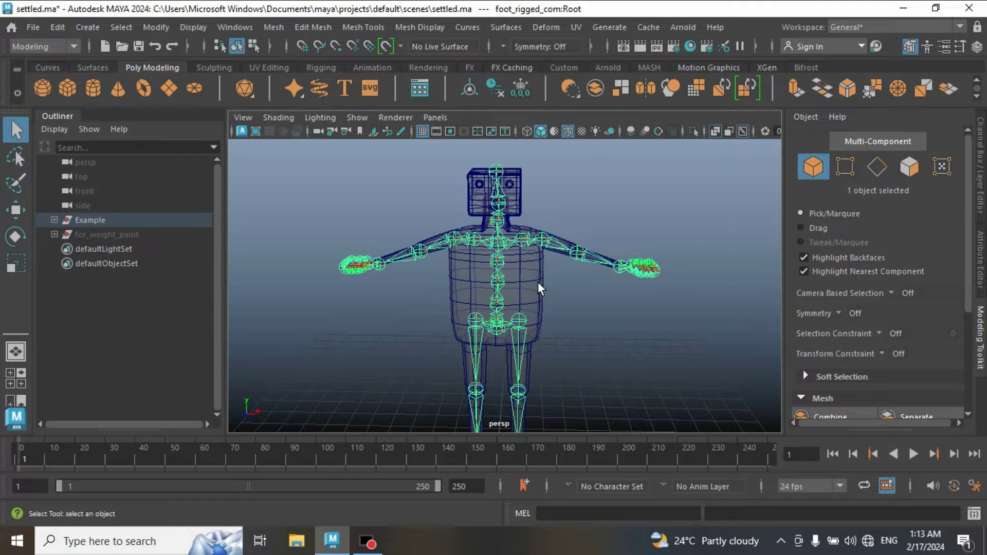
pyautogui.keyDown('shift'); pyautogui.click(536, 282); pyautogui.keyUp('shift')
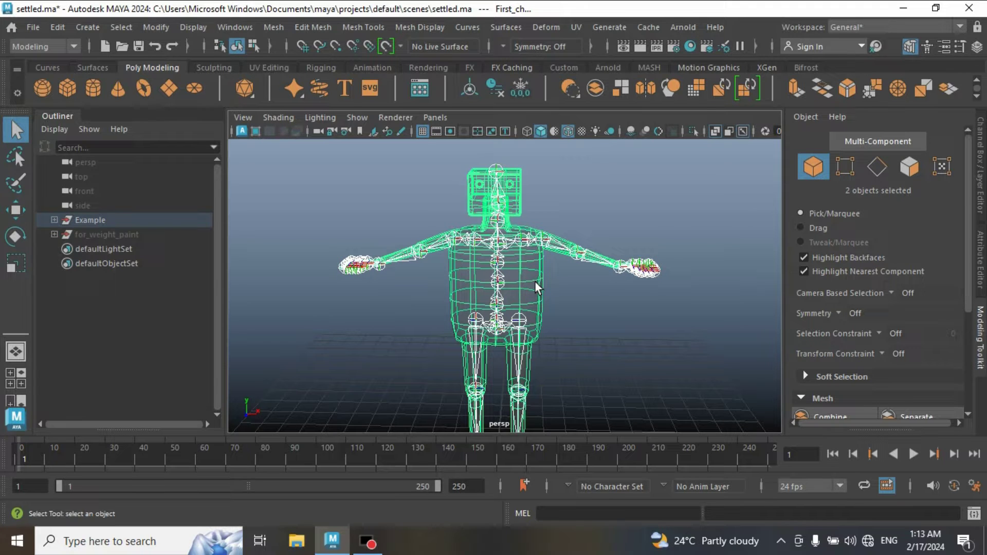
pyautogui.click(32, 50)
pyautogui.click(37, 76)
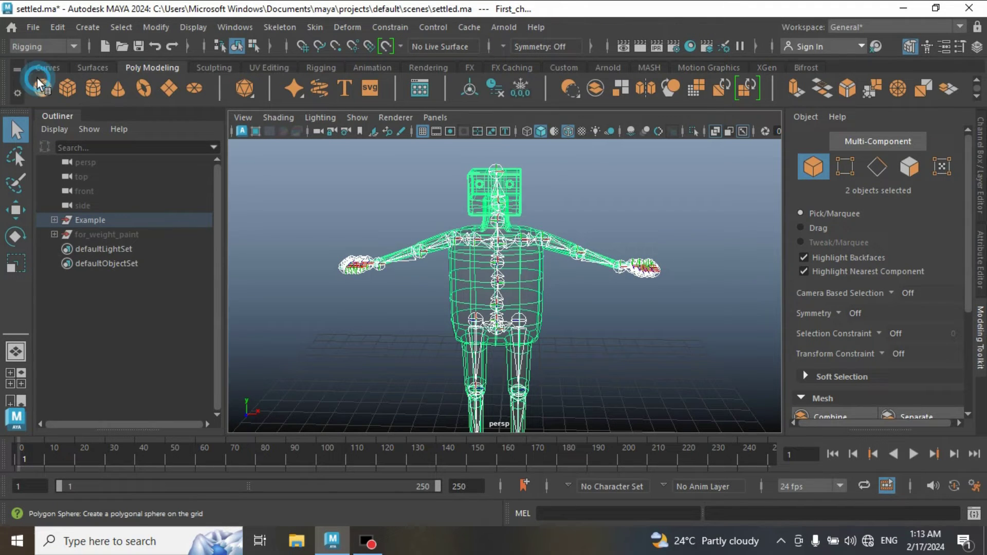
# Bind the mesh to the skeleton with default Bind Skin settings and Max influences 4.
pyautogui.click(313, 28)
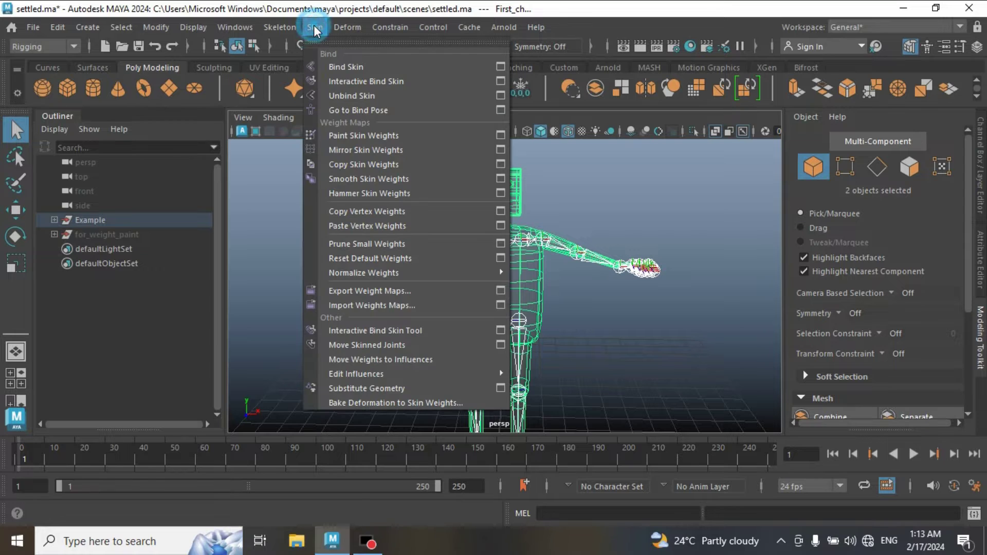
pyautogui.click(501, 67)
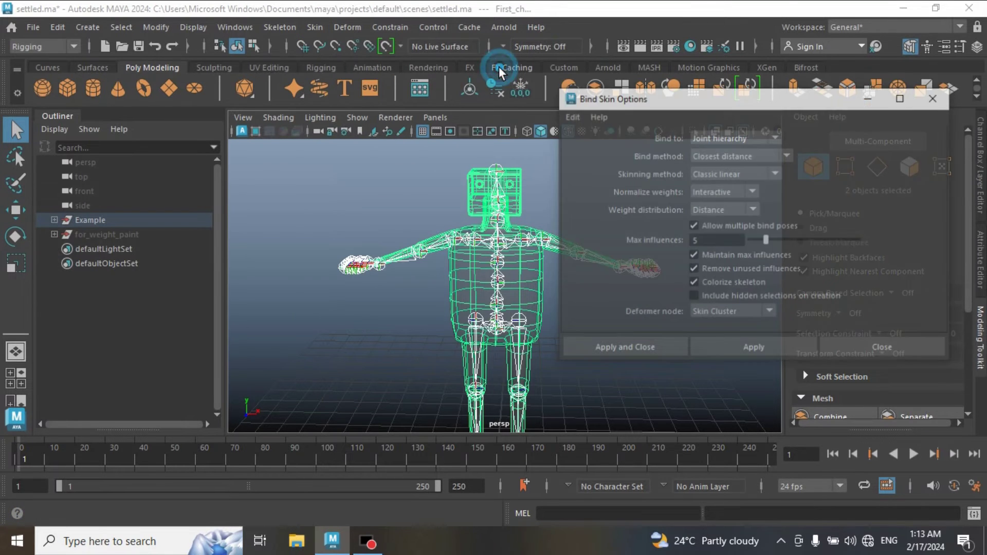
pyautogui.click(577, 118)
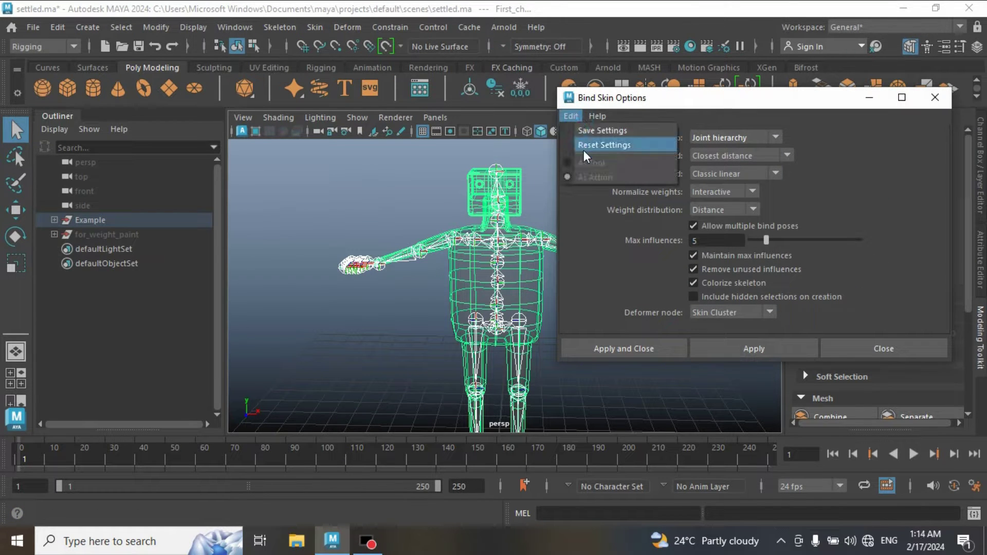
pyautogui.click(584, 146)
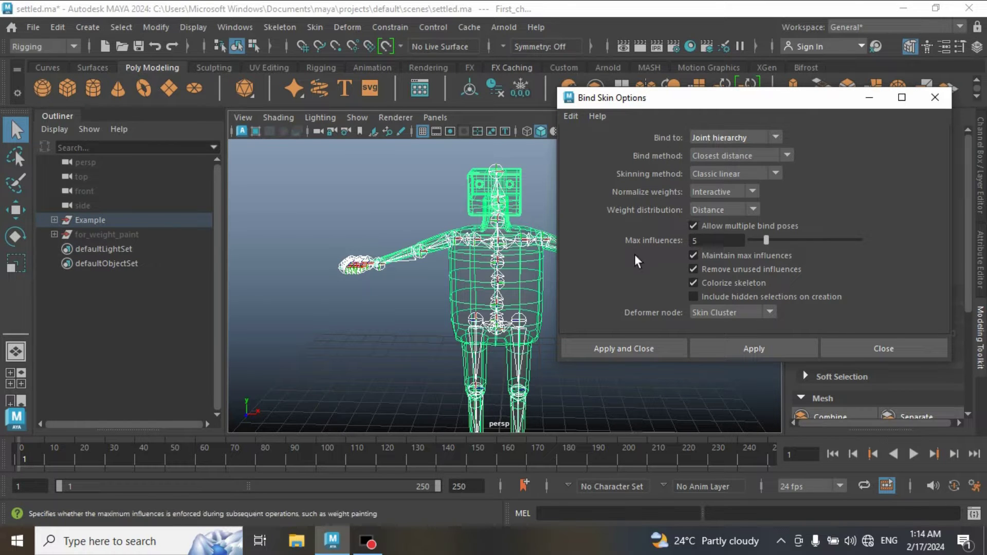
pyautogui.doubleClick(711, 241)
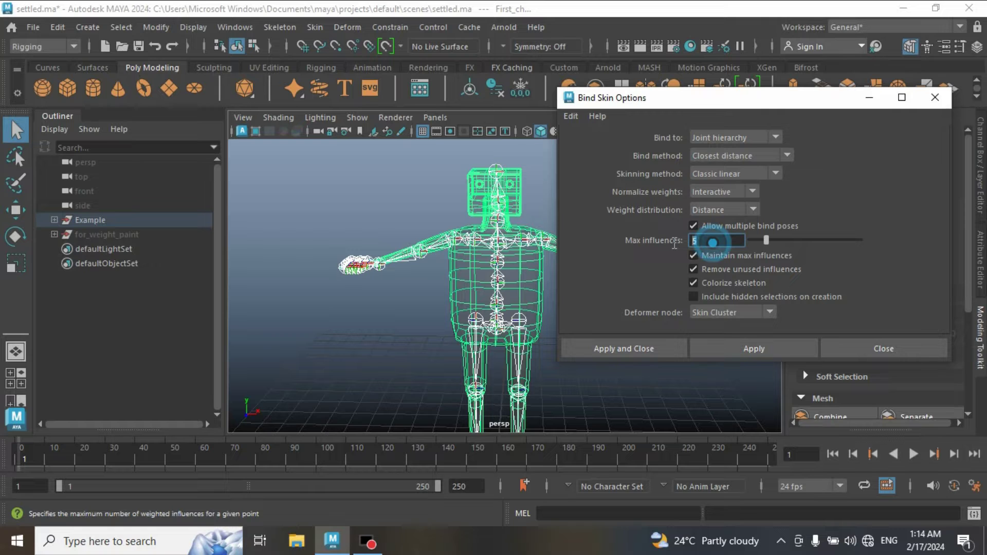
pyautogui.write('4')
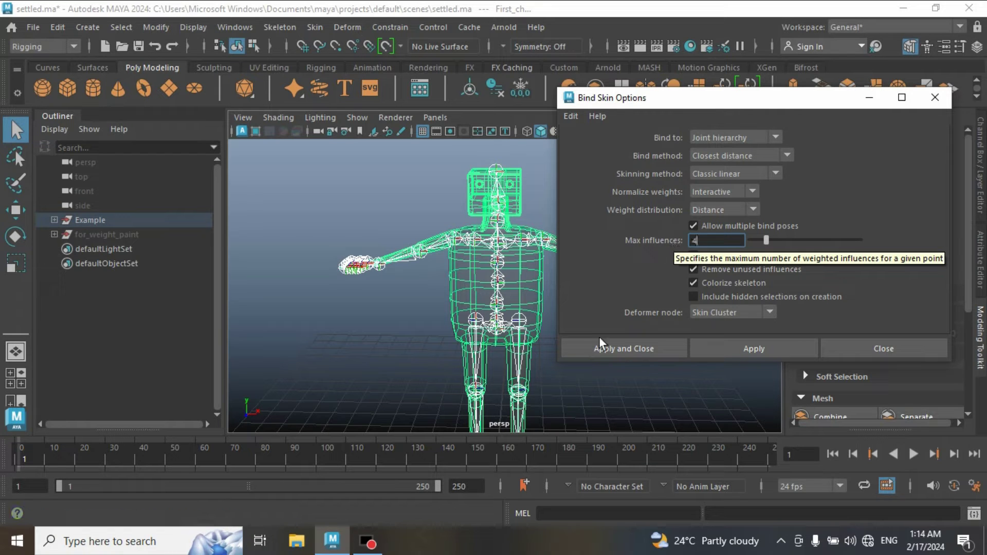
pyautogui.click(613, 348)
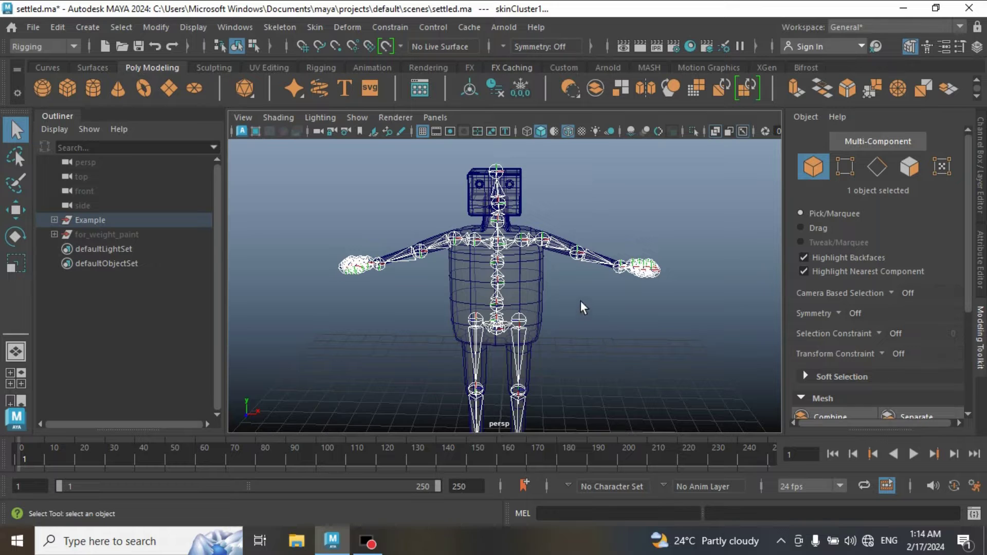
# Deselect everything to show influence colours, then select only the bound character mesh.
pyautogui.moveTo(581, 298); pyautogui.dragTo(596, 342)
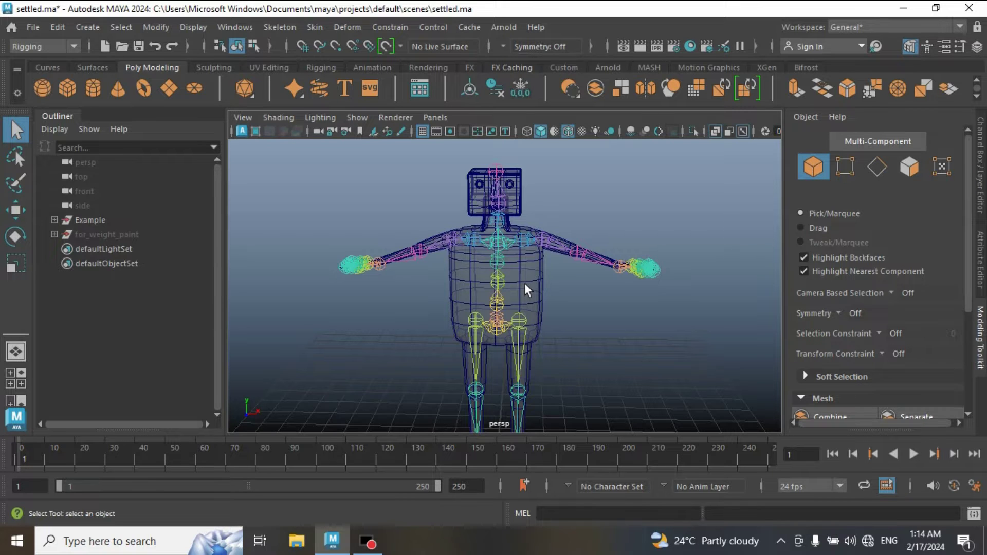
pyautogui.click(524, 284)
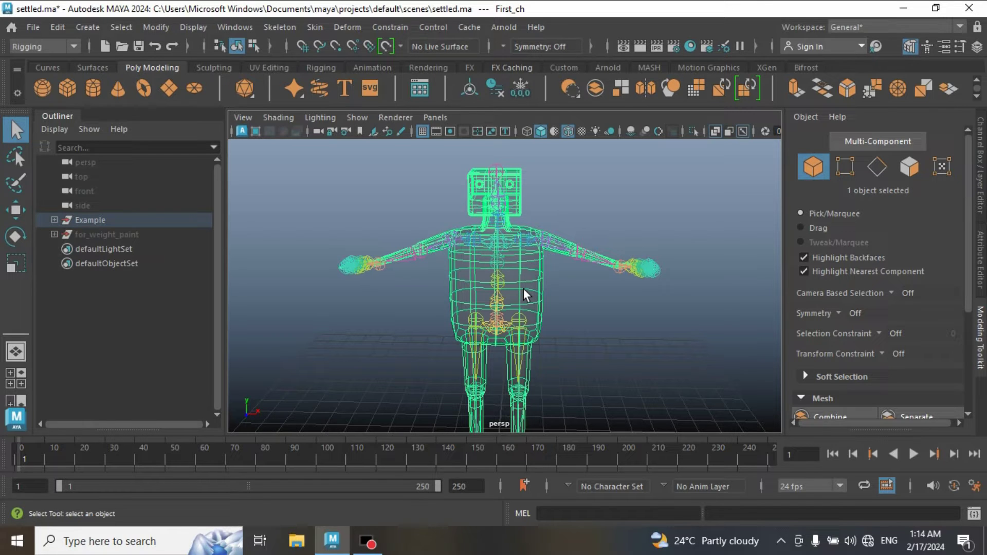
# Start the Paint Skin Weights Tool on the mesh from its marking menu, viewing the character's left side.
pyautogui.click(315, 27)
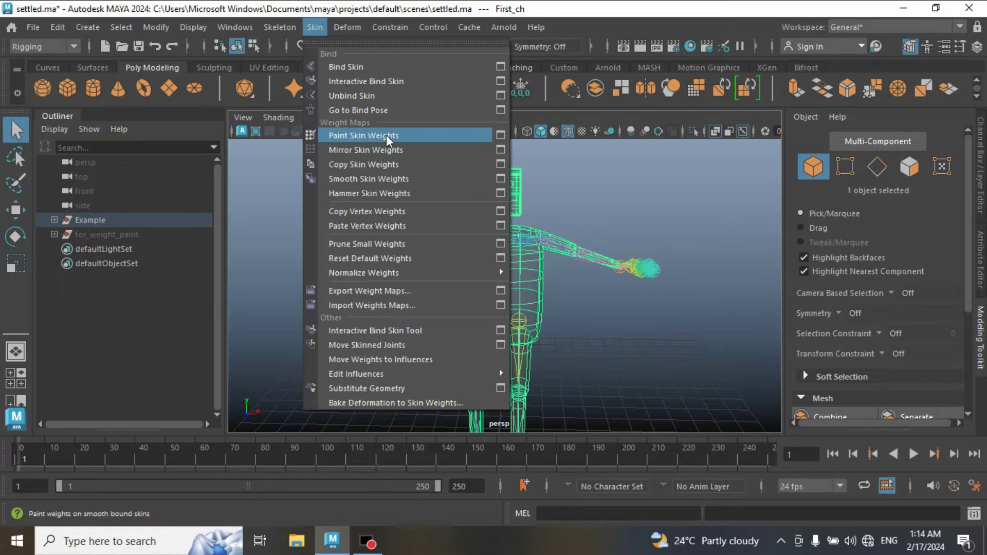
pyautogui.click(385, 288)
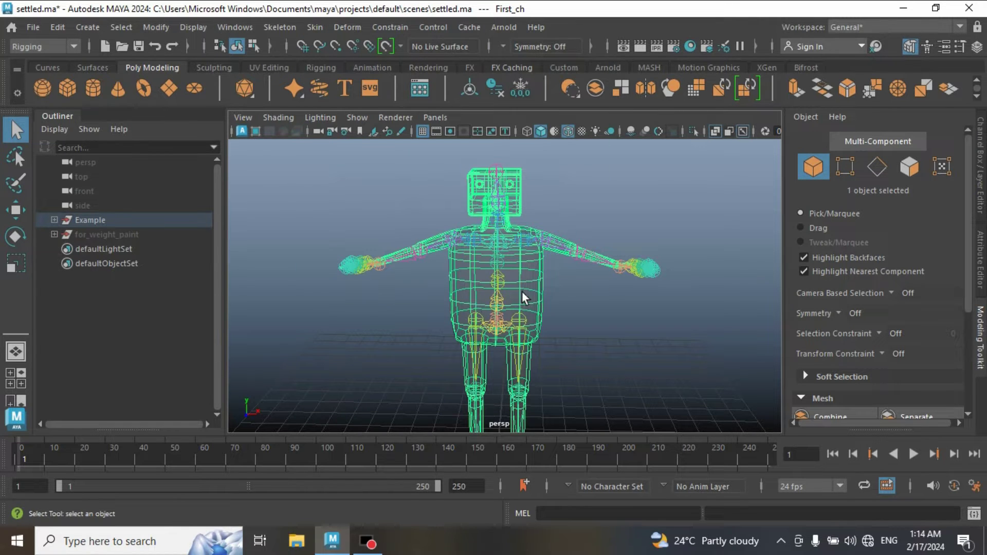
pyautogui.moveTo(523, 292); pyautogui.dragTo(422, 95, button='right')
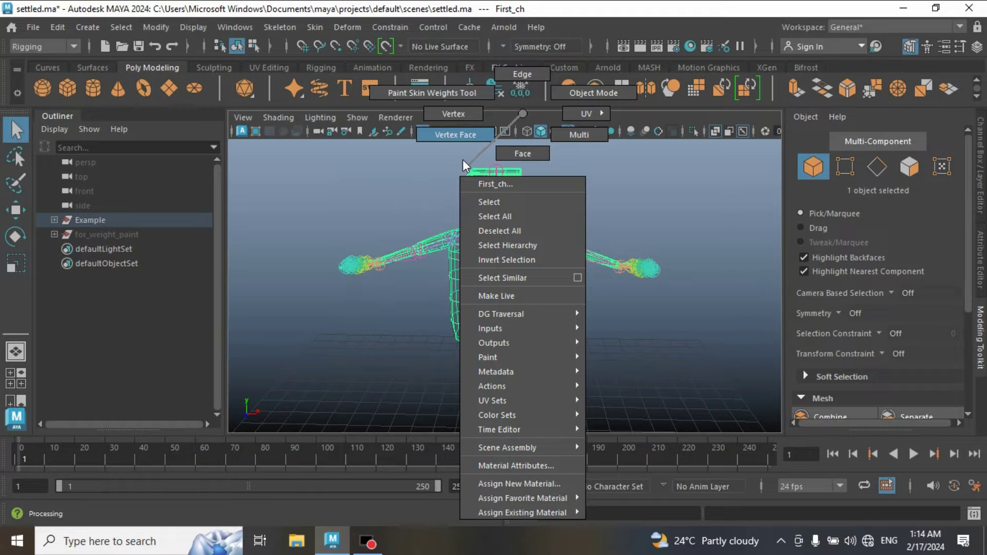
pyautogui.click(430, 94)
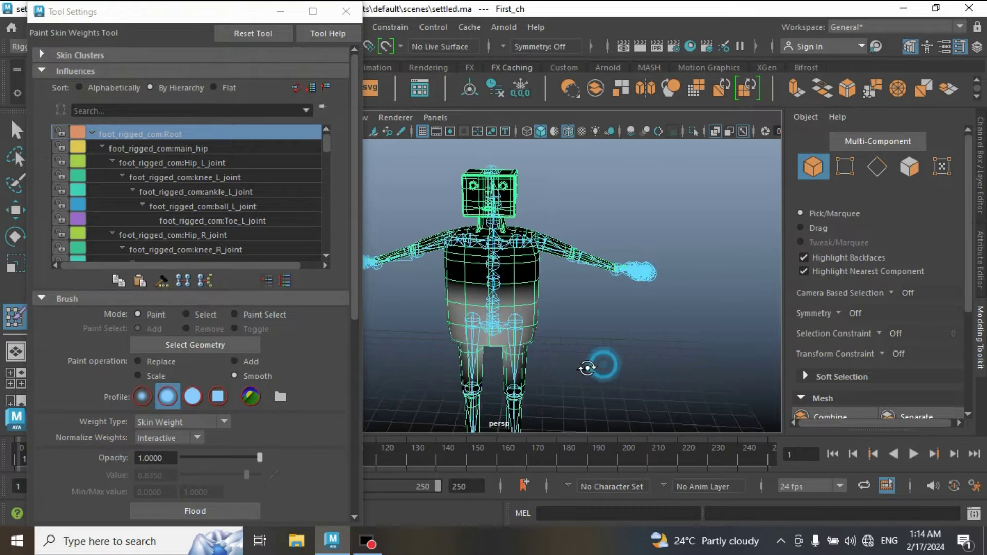
pyautogui.moveTo(599, 364)
pyautogui.keyDown('alt'); pyautogui.mouseDown()
pyautogui.moveTo(564, 370)
pyautogui.moveTo(580, 374)
pyautogui.moveTo(598, 353)
pyautogui.mouseUp(); pyautogui.keyUp('alt')
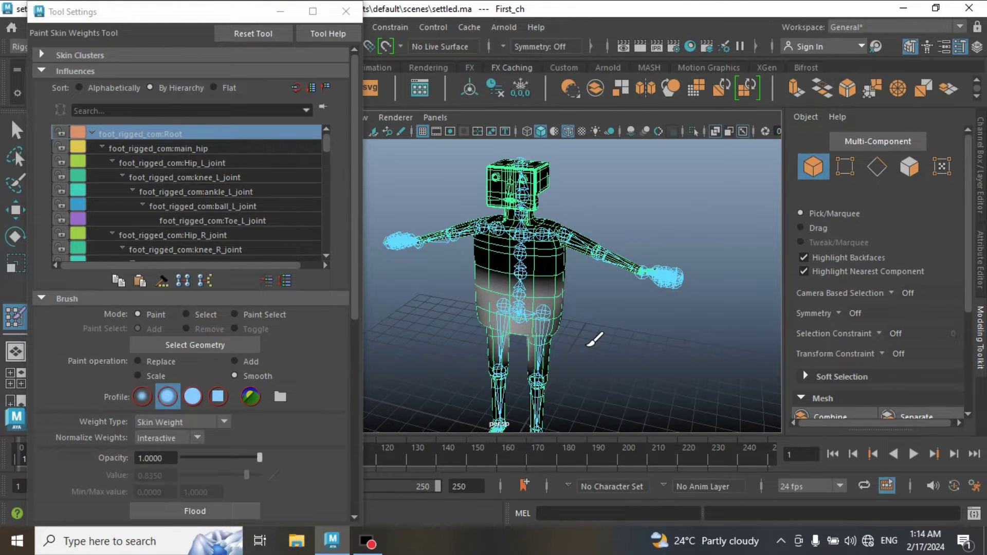
pyautogui.keyDown('alt'); pyautogui.moveTo(584, 346); pyautogui.dragTo(615, 368, button='right'); pyautogui.keyUp('alt')
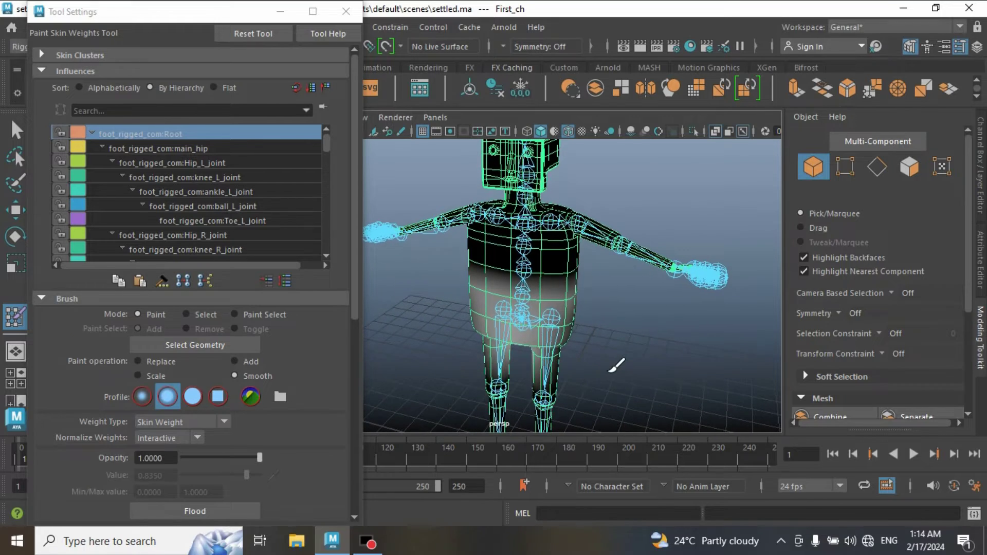
pyautogui.moveTo(618, 366)
pyautogui.keyDown('alt'); pyautogui.mouseDown()
pyautogui.moveTo(586, 379)
pyautogui.moveTo(615, 373)
pyautogui.moveTo(601, 374)
pyautogui.mouseUp(); pyautogui.keyUp('alt')
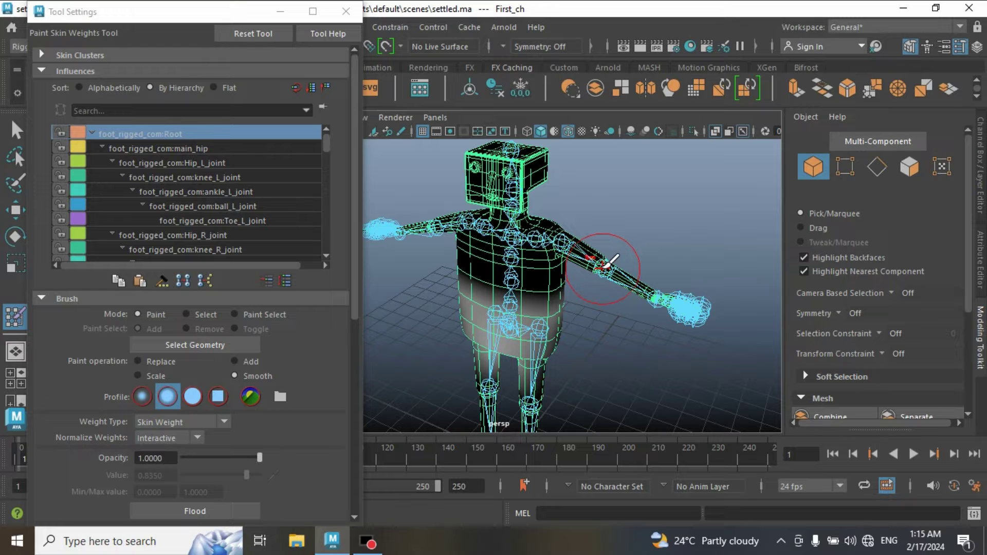
# Pick elbow_L_joint as the painted influence and turn the view to the character's front.
pyautogui.moveTo(603, 268); pyautogui.dragTo(599, 146, button='right')
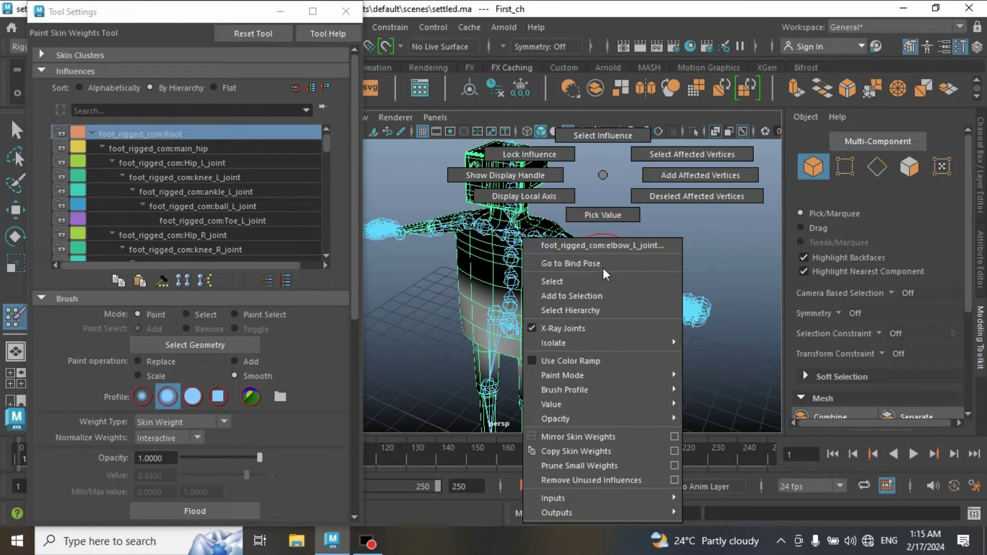
pyautogui.click(600, 135)
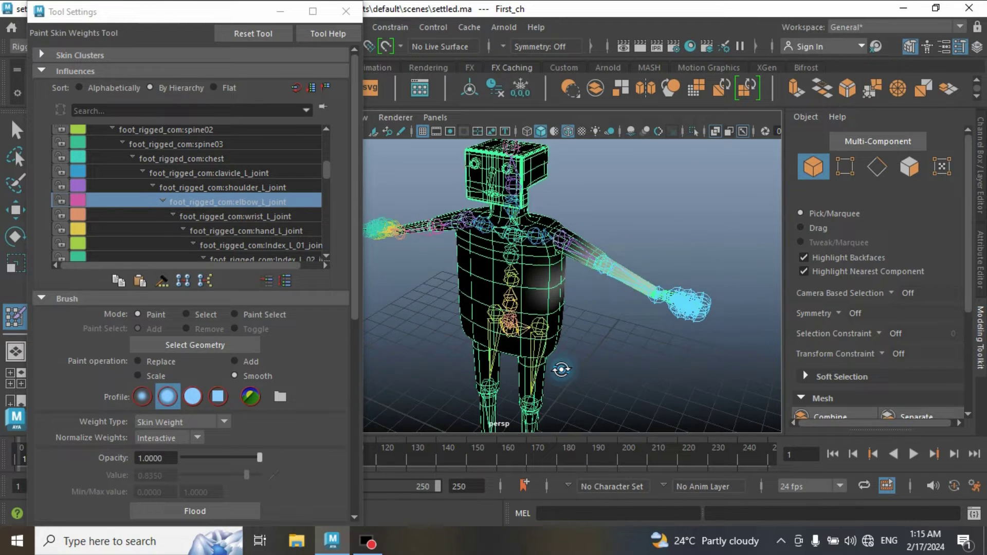
pyautogui.moveTo(574, 370)
pyautogui.keyDown('alt'); pyautogui.mouseDown()
pyautogui.moveTo(611, 359)
pyautogui.moveTo(631, 368)
pyautogui.mouseUp(); pyautogui.keyUp('alt')
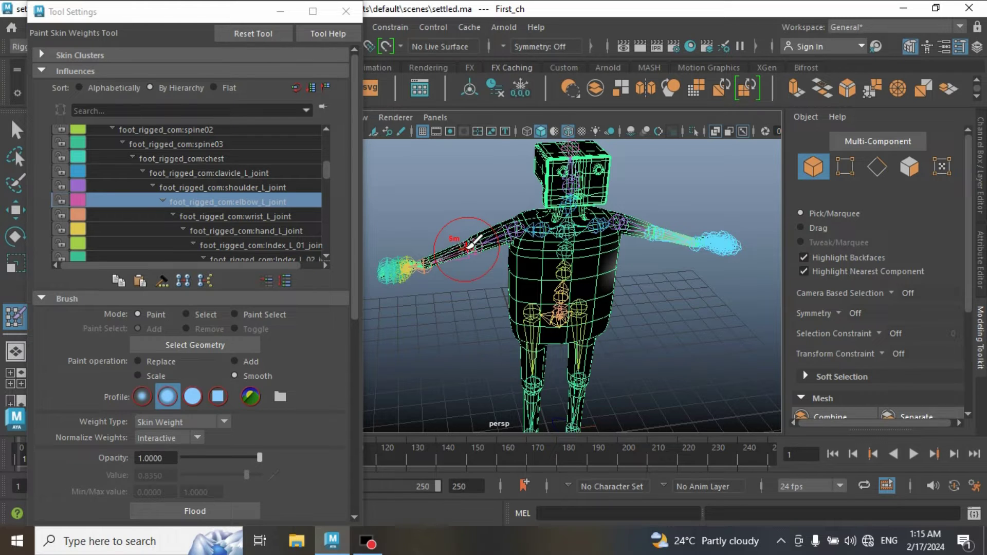
# Briefly pick elbow_R_joint, then make elbow_L_joint the painted influence again.
pyautogui.moveTo(467, 249); pyautogui.dragTo(456, 141, button='right')
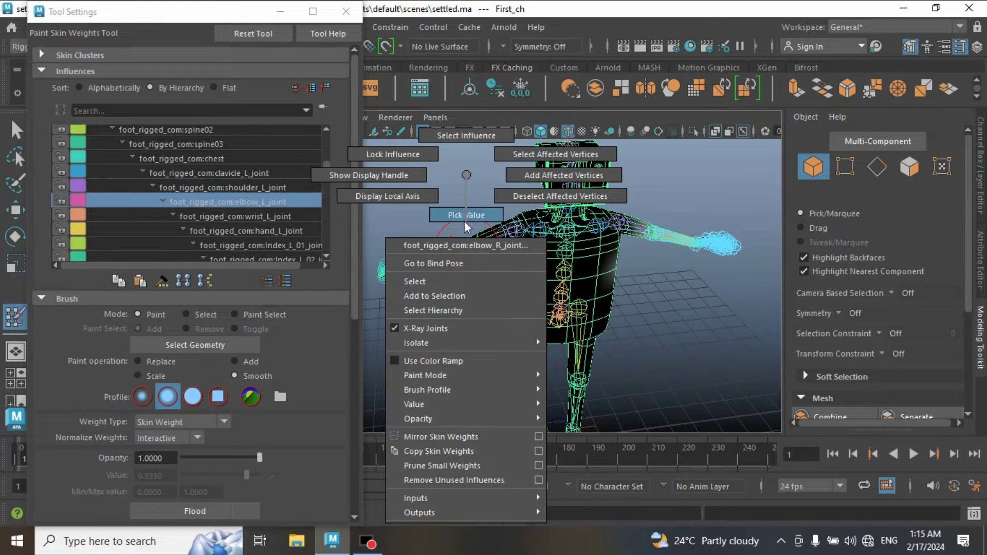
pyautogui.click(456, 136)
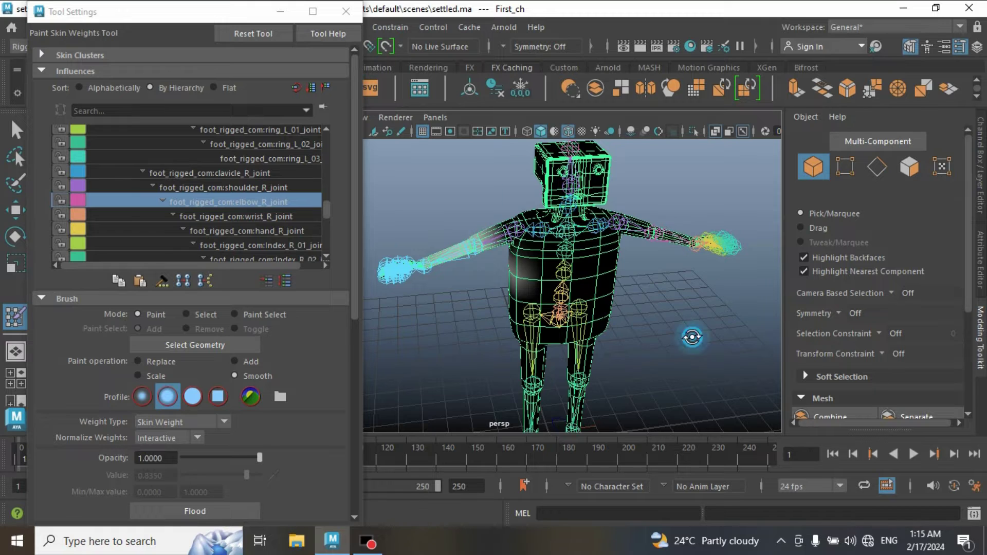
pyautogui.keyDown('alt'); pyautogui.moveTo(690, 337); pyautogui.dragTo(607, 345); pyautogui.keyUp('alt')
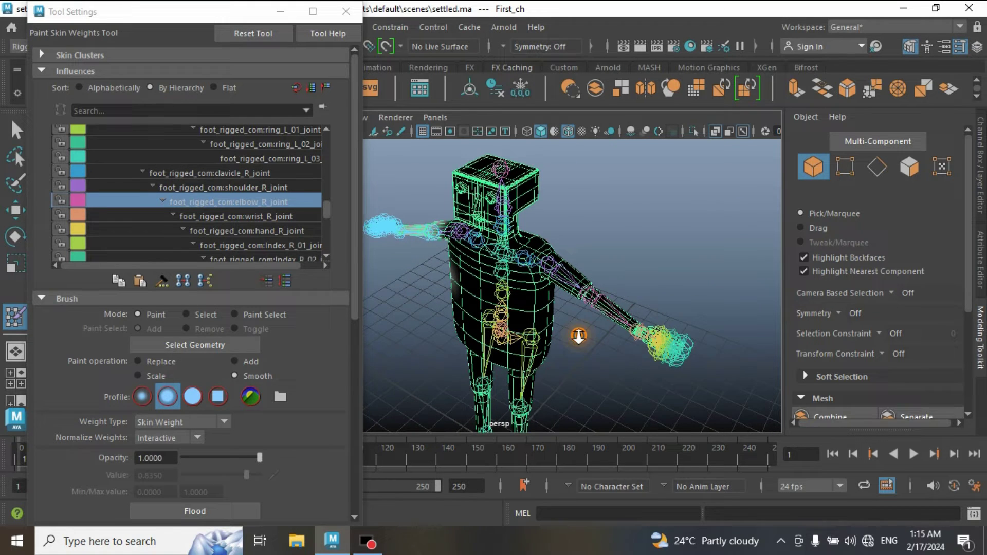
pyautogui.keyDown('alt'); pyautogui.moveTo(580, 326); pyautogui.dragTo(598, 371, button='right'); pyautogui.keyUp('alt')
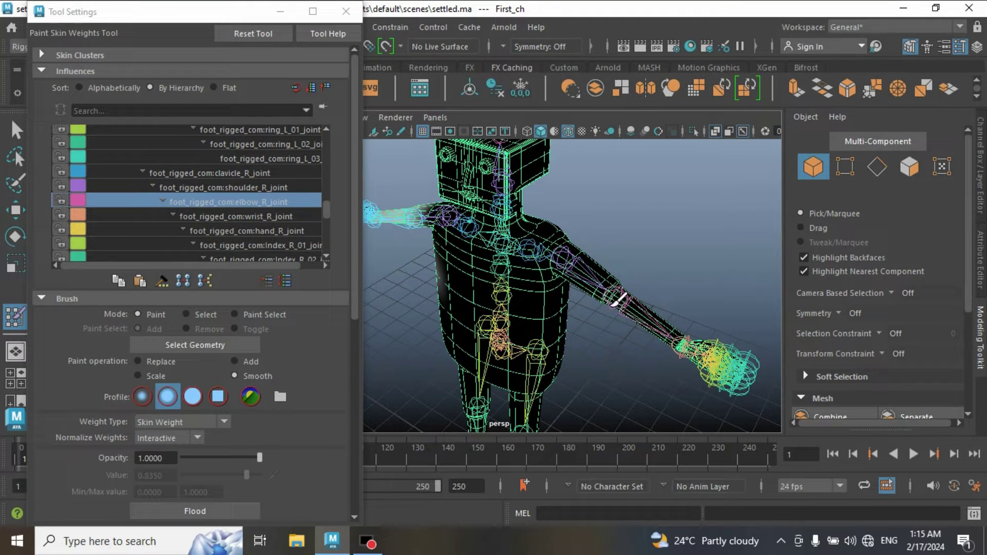
pyautogui.rightClick(617, 297)
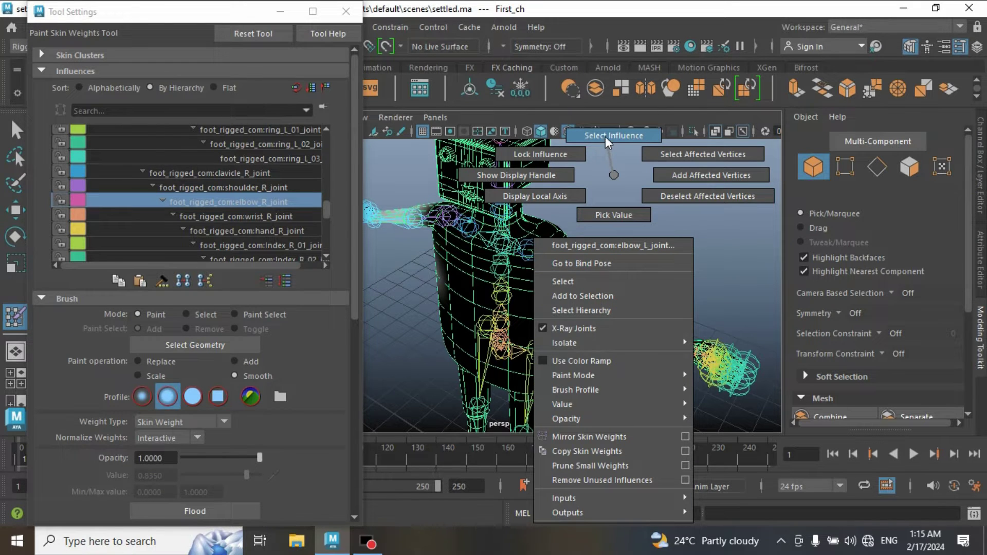
pyautogui.moveTo(604, 138); pyautogui.dragTo(605, 136, button='right')
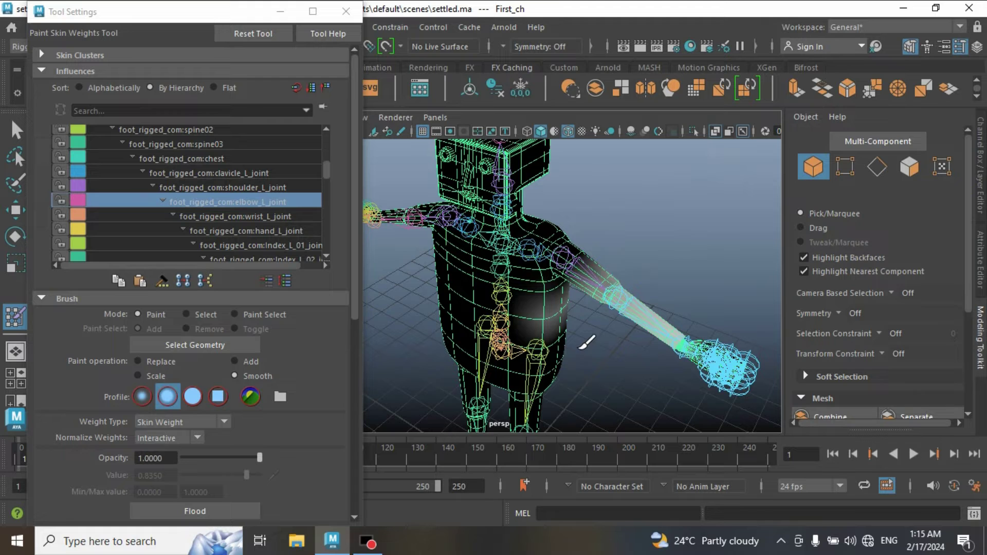
pyautogui.moveTo(589, 372)
pyautogui.keyDown('alt'); pyautogui.mouseDown()
pyautogui.moveTo(558, 359)
pyautogui.moveTo(568, 346)
pyautogui.mouseUp(); pyautogui.keyUp('alt')
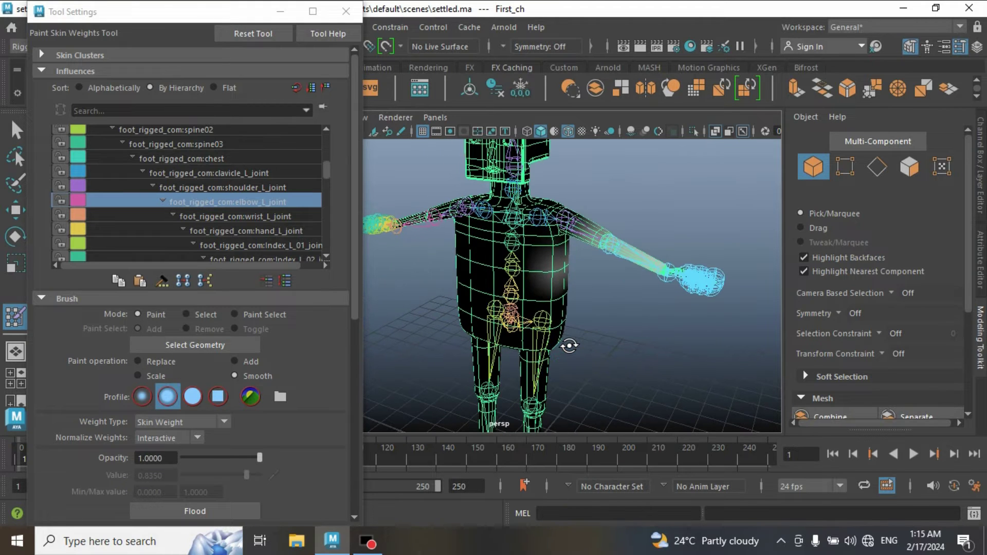
# Leave weight painting, select the left elbow joint, and turn off X-Ray display.
pyautogui.press('e')
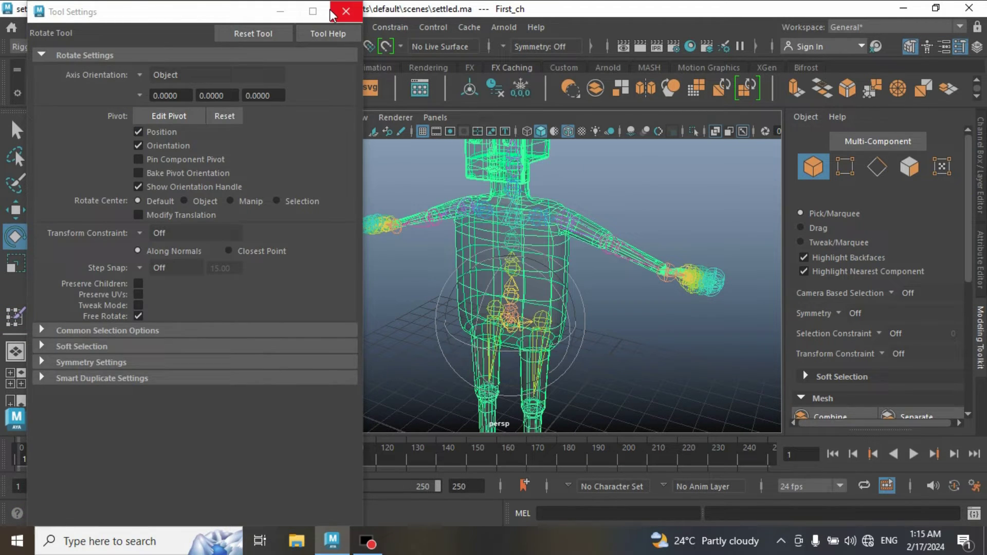
pyautogui.click(313, 10)
pyautogui.click(599, 247)
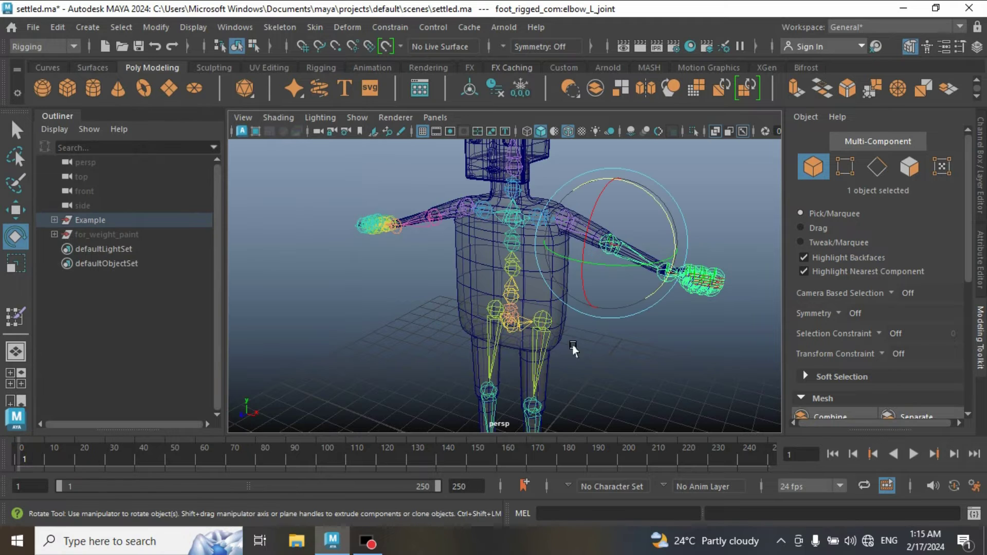
pyautogui.moveTo(577, 346)
pyautogui.keyDown('alt'); pyautogui.mouseDown()
pyautogui.moveTo(564, 367)
pyautogui.moveTo(584, 359)
pyautogui.mouseUp(); pyautogui.keyUp('alt')
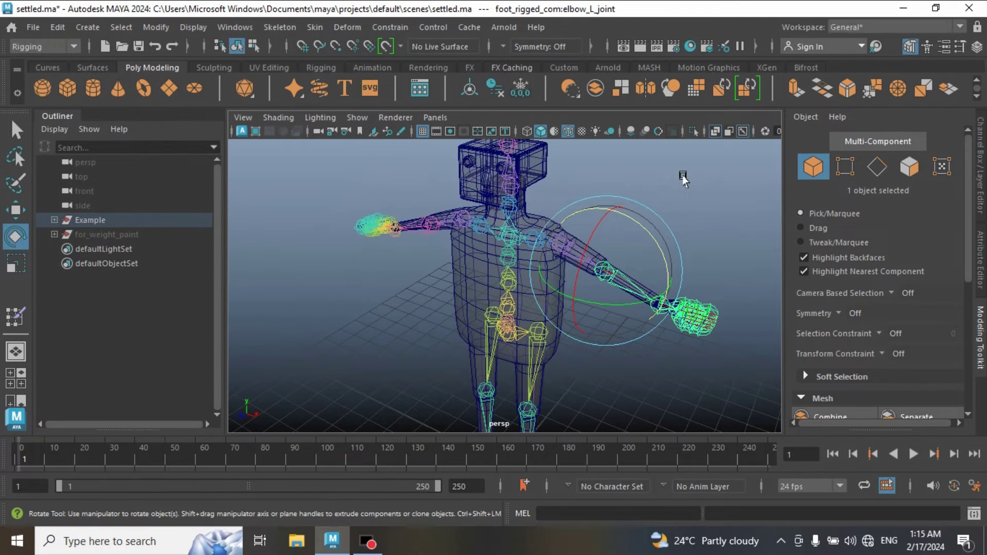
pyautogui.click(714, 133)
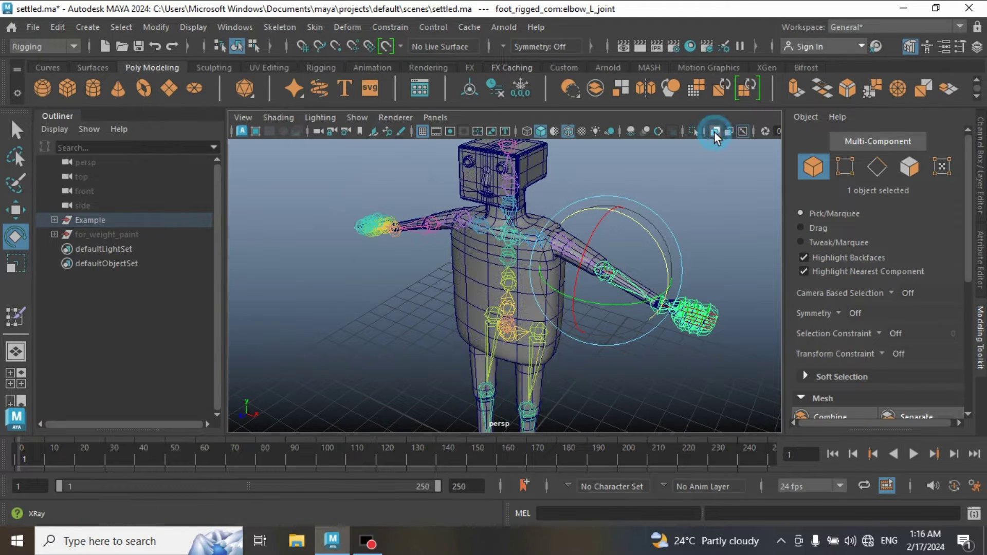
pyautogui.click(741, 132)
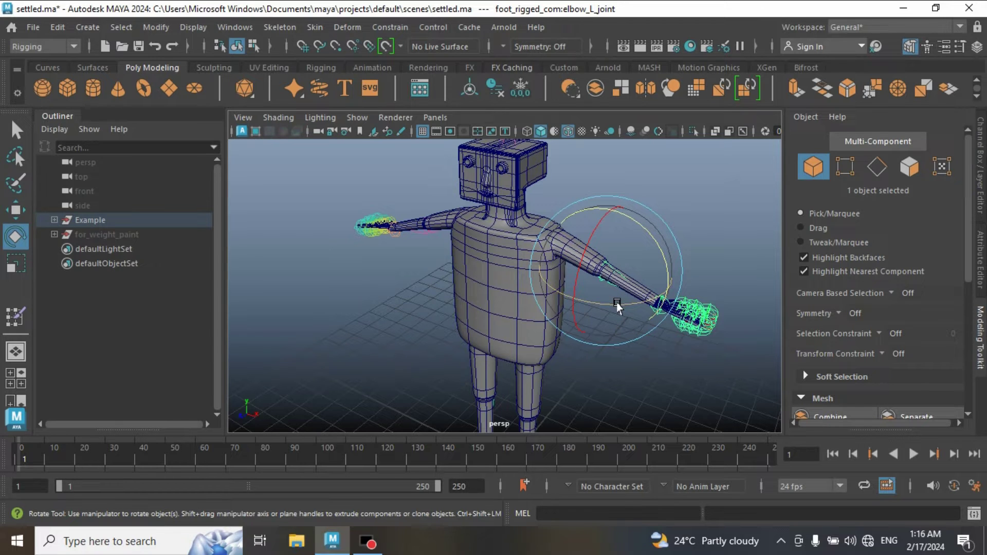
# Test-bend the left forearm at the elbow, then undo the rotations.
pyautogui.moveTo(617, 305); pyautogui.dragTo(530, 306)
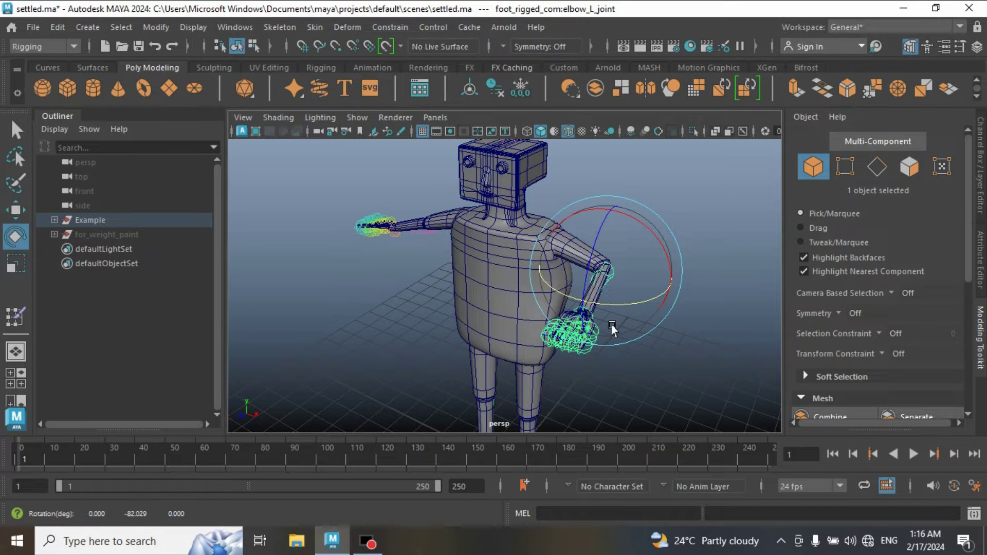
pyautogui.moveTo(659, 328)
pyautogui.keyDown('alt'); pyautogui.mouseDown()
pyautogui.moveTo(552, 337)
pyautogui.moveTo(522, 327)
pyautogui.moveTo(627, 312)
pyautogui.moveTo(677, 331)
pyautogui.moveTo(624, 335)
pyautogui.moveTo(683, 328)
pyautogui.mouseUp(); pyautogui.keyUp('alt')
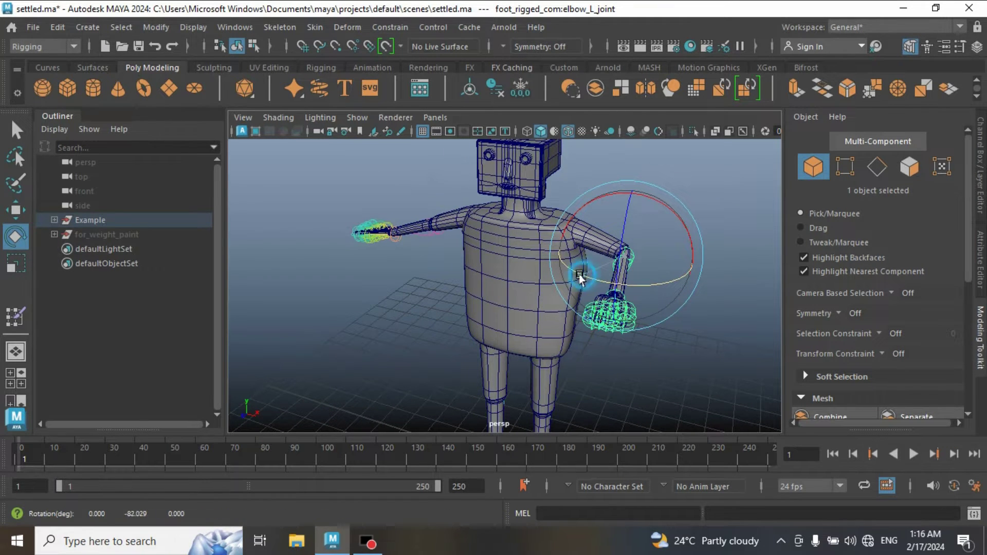
pyautogui.moveTo(584, 275)
pyautogui.mouseDown()
pyautogui.moveTo(655, 274)
pyautogui.moveTo(584, 298)
pyautogui.moveTo(645, 282)
pyautogui.moveTo(656, 260)
pyautogui.moveTo(667, 270)
pyautogui.moveTo(656, 258)
pyautogui.moveTo(680, 267)
pyautogui.moveTo(658, 257)
pyautogui.mouseUp()
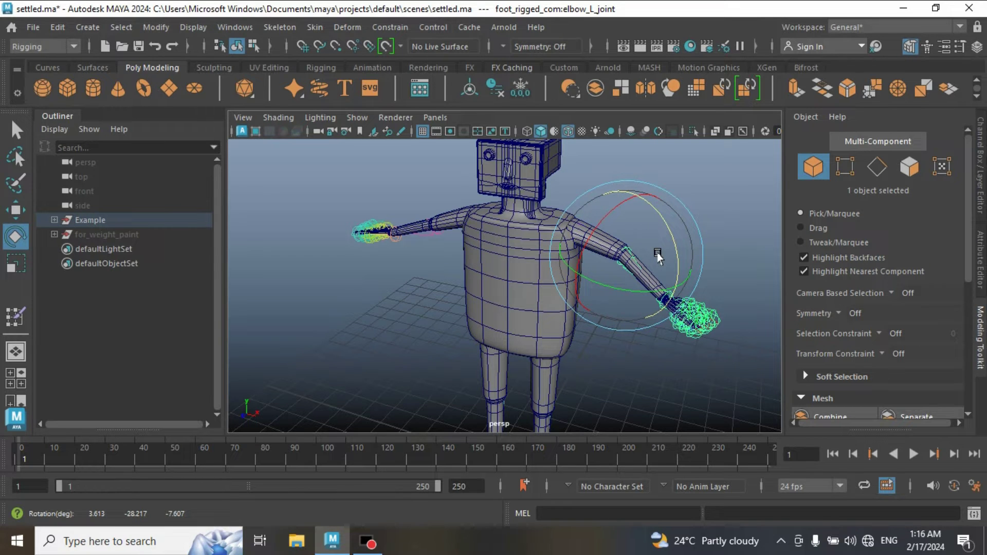
pyautogui.hotkey('ctrl', 'z')
pyautogui.hotkey('ctrl', 'z')
pyautogui.hotkey('ctrl', 'z')
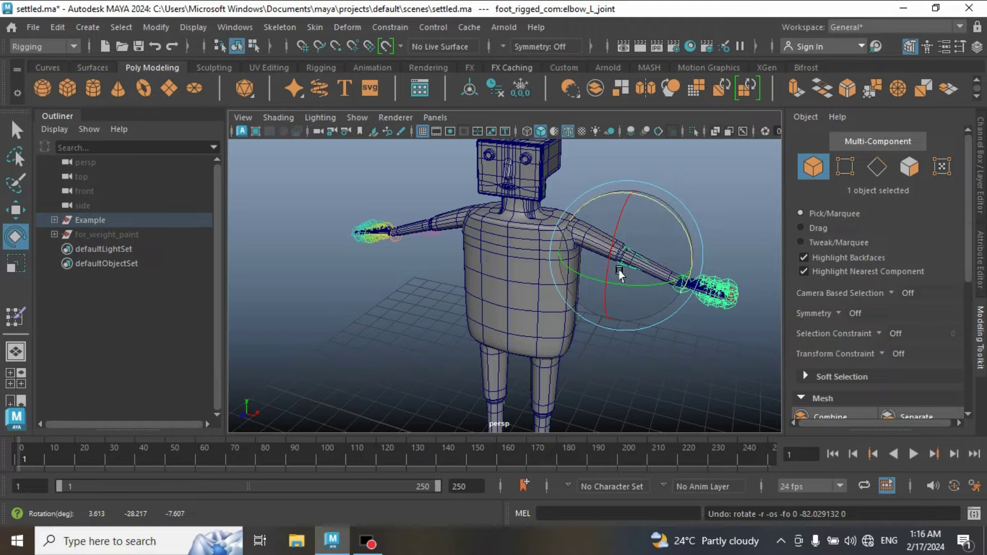
# Re-enable X-Ray display and select the character mesh with the Select tool.
pyautogui.moveTo(584, 315)
pyautogui.keyDown('alt'); pyautogui.mouseDown()
pyautogui.moveTo(563, 320)
pyautogui.moveTo(625, 261)
pyautogui.mouseUp(); pyautogui.keyUp('alt')
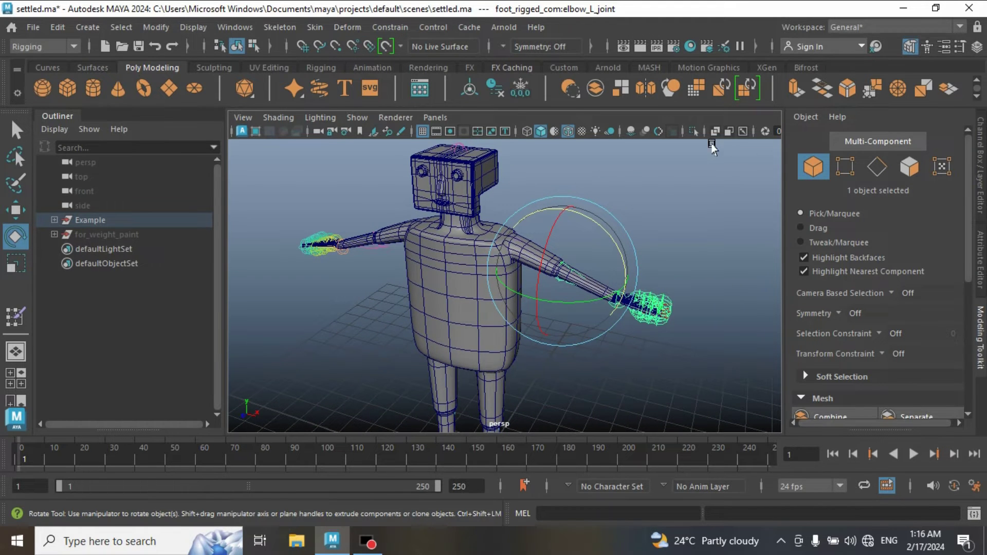
pyautogui.click(714, 132)
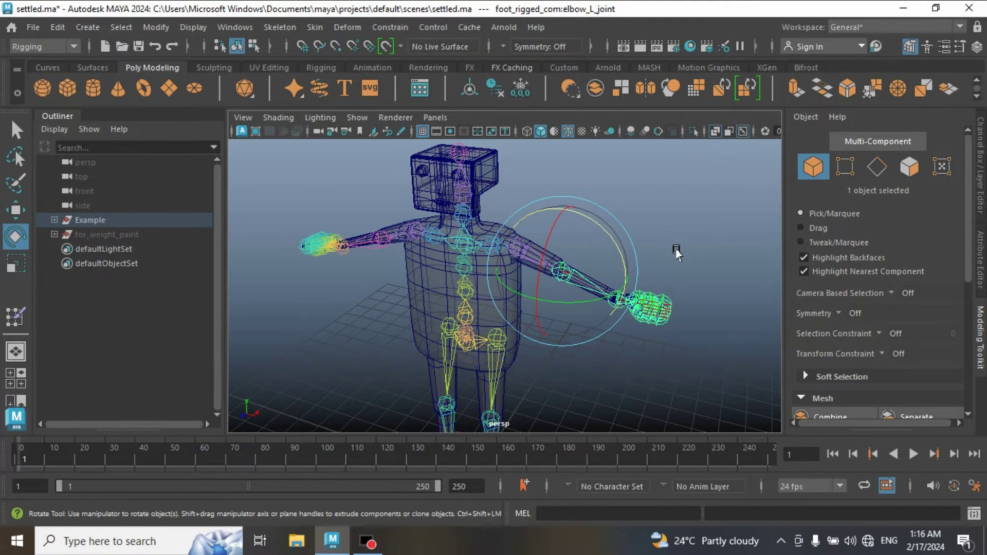
pyautogui.keyDown('alt'); pyautogui.moveTo(677, 249); pyautogui.dragTo(688, 249); pyautogui.keyUp('alt')
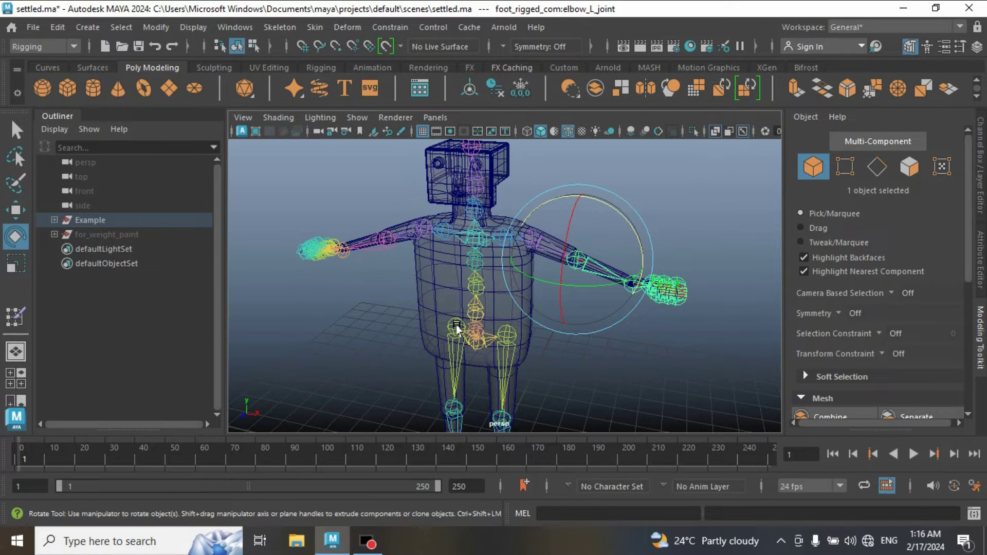
pyautogui.click(429, 304)
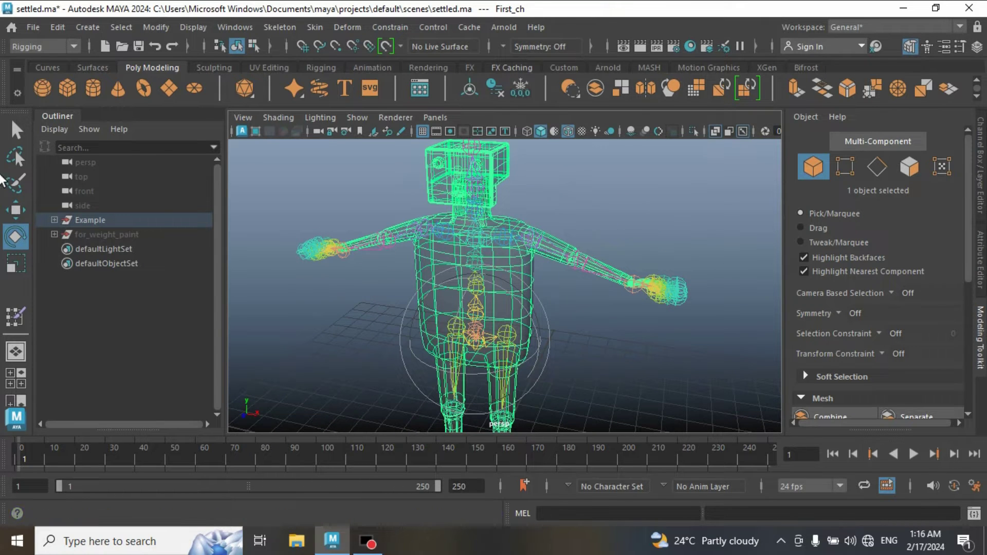
pyautogui.click(16, 130)
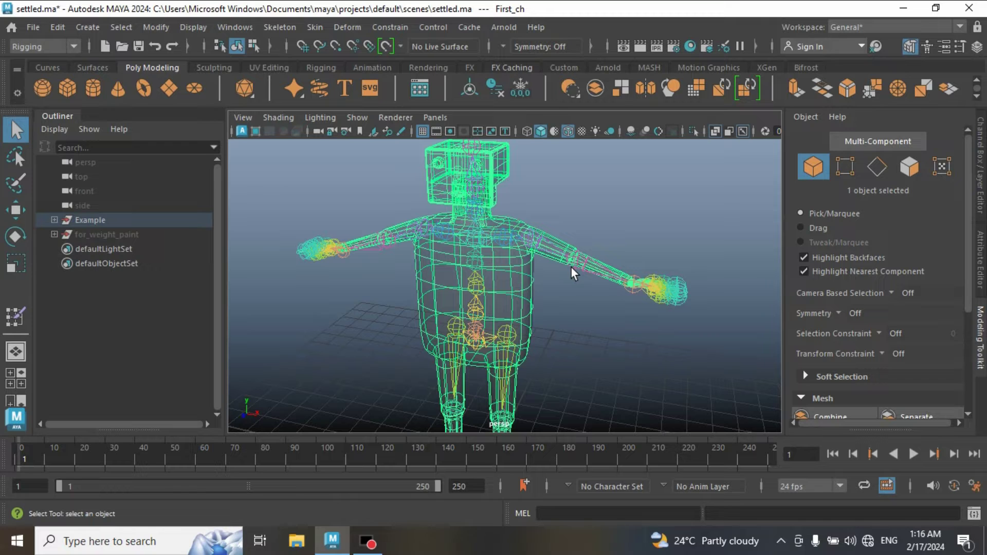
# Flood the left elbow joint's weights with Replace operation and Value 0.
pyautogui.moveTo(505, 300); pyautogui.dragTo(405, 96, button='right')
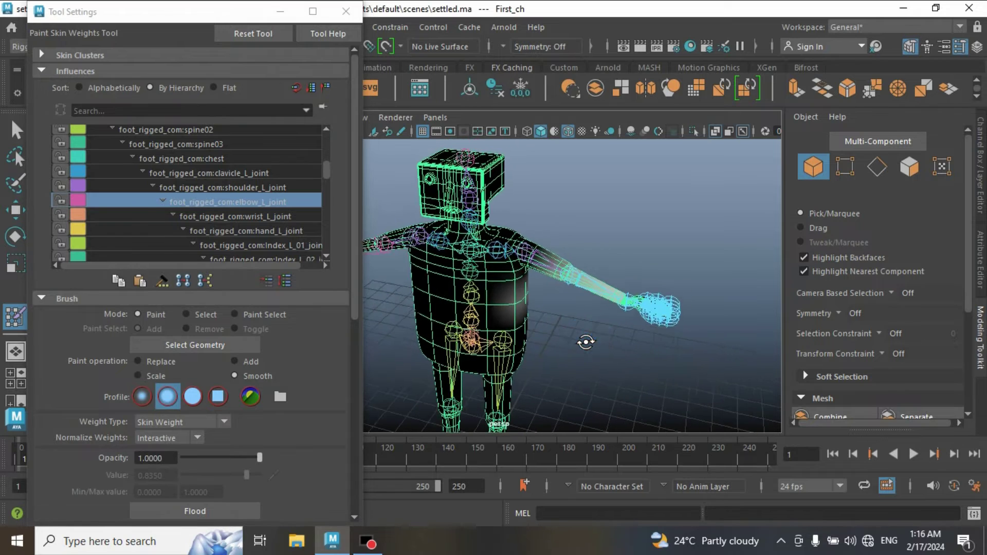
pyautogui.scroll(3, 586, 339)
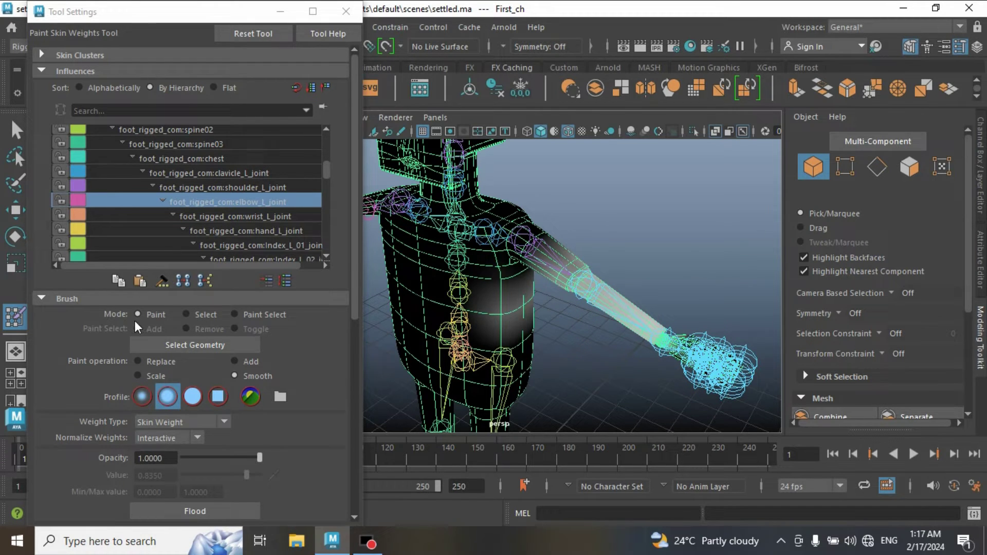
pyautogui.click(139, 360)
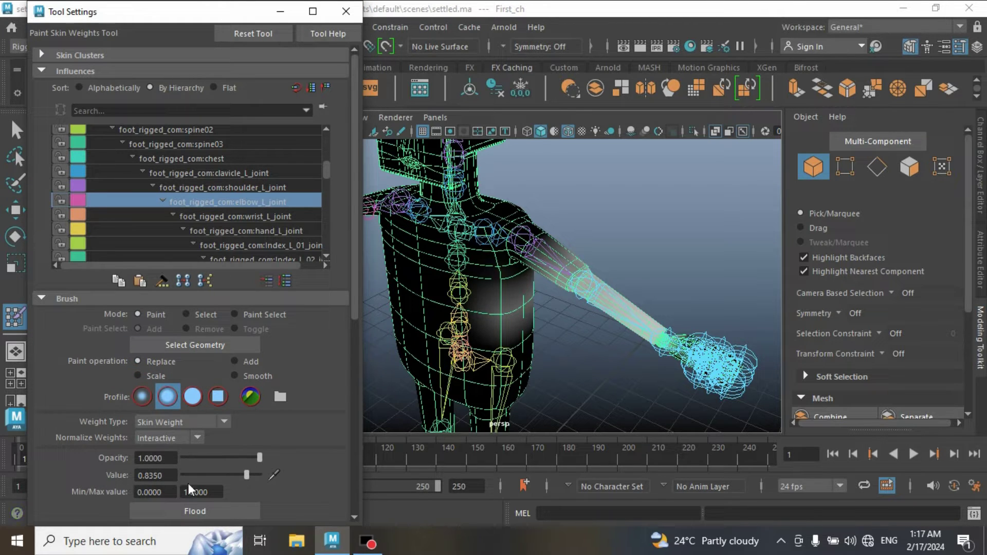
pyautogui.moveTo(246, 473); pyautogui.dragTo(154, 476)
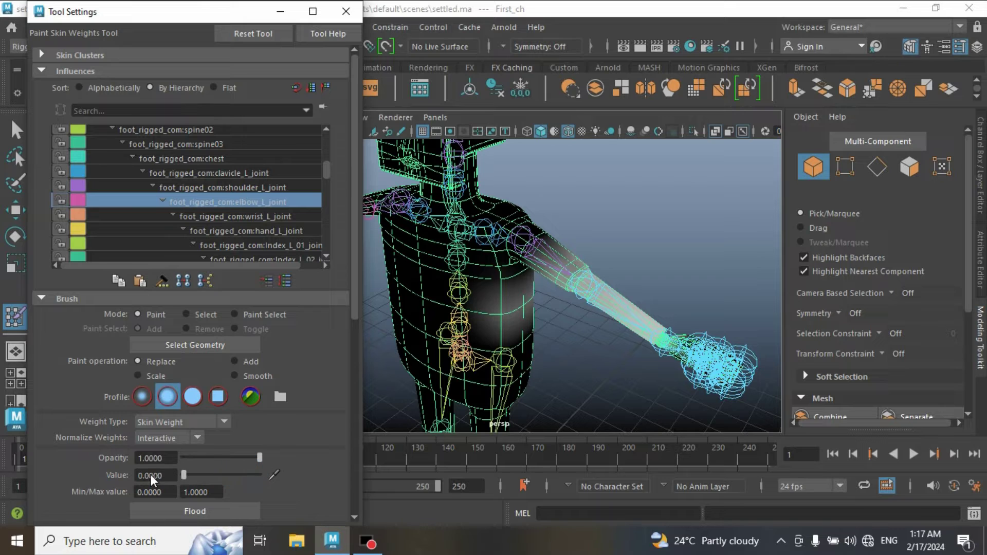
pyautogui.click(180, 511)
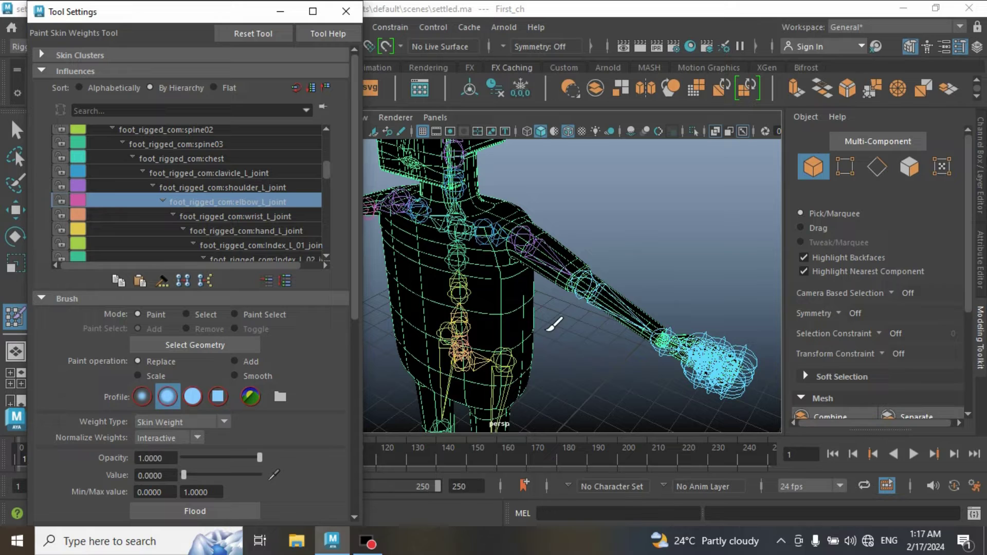
pyautogui.keyDown('alt'); pyautogui.moveTo(577, 341); pyautogui.dragTo(595, 335); pyautogui.keyUp('alt')
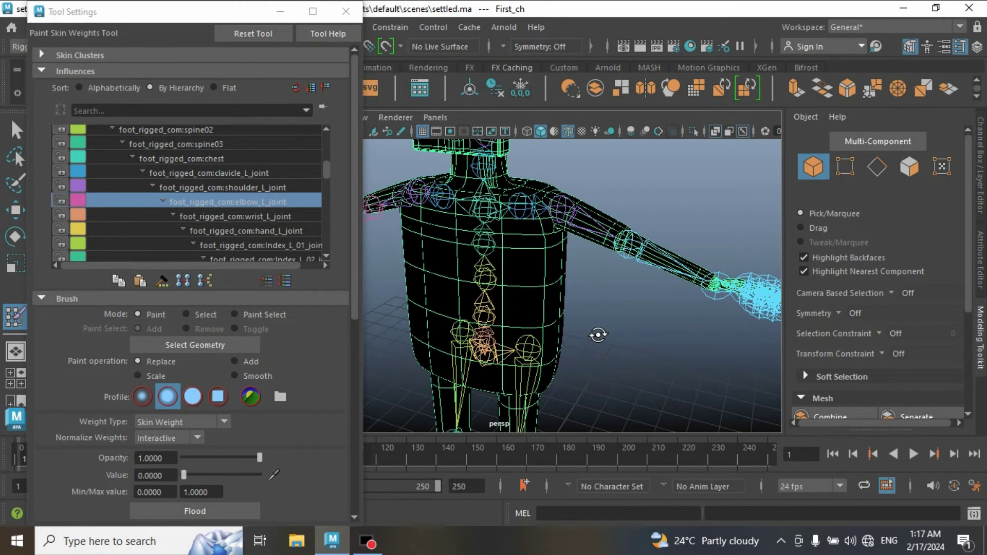
pyautogui.click(212, 510)
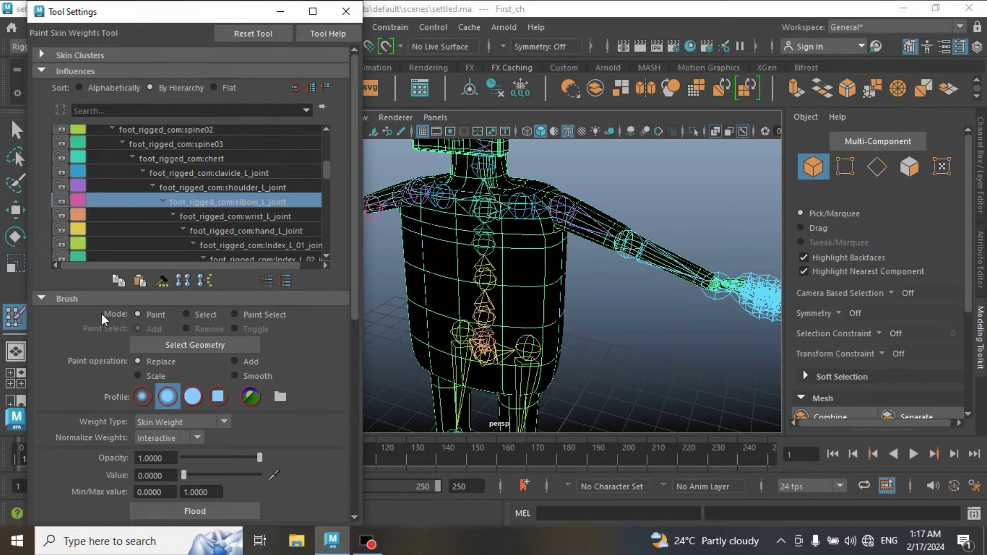
# Set the weight brush Mode to Select and switch the mesh to component selection.
pyautogui.click(193, 314)
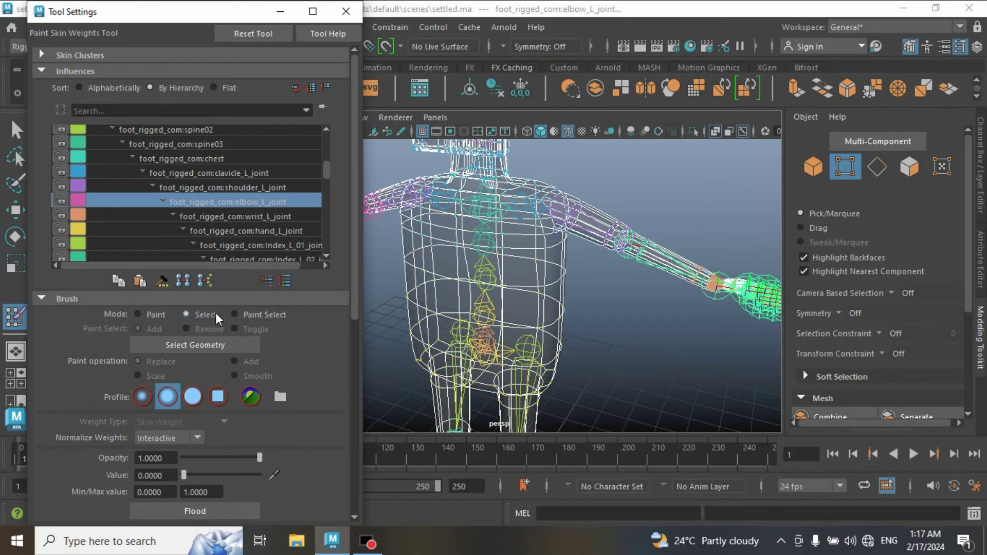
pyautogui.press('f')
pyautogui.scroll(-5, 598, 344)
pyautogui.click(630, 314)
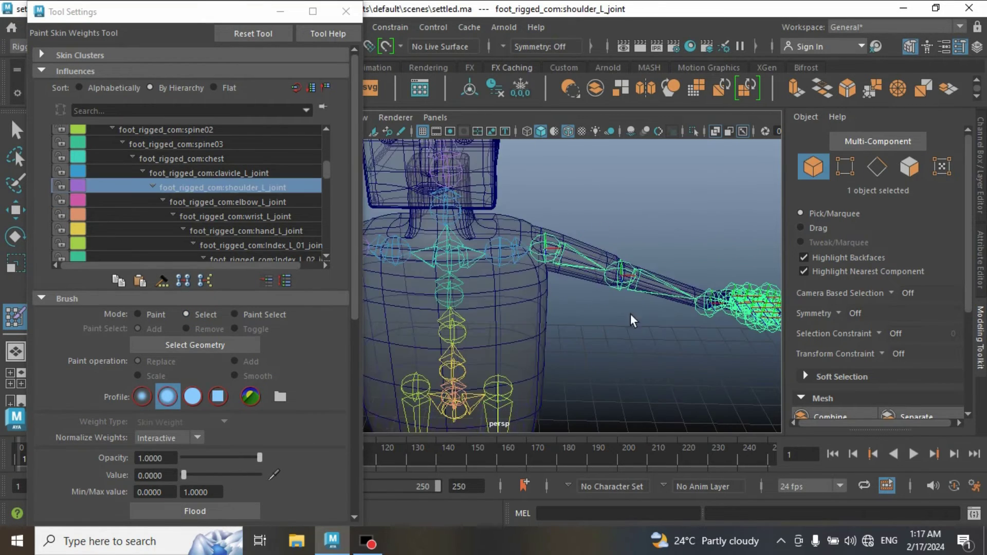
pyautogui.click(837, 162)
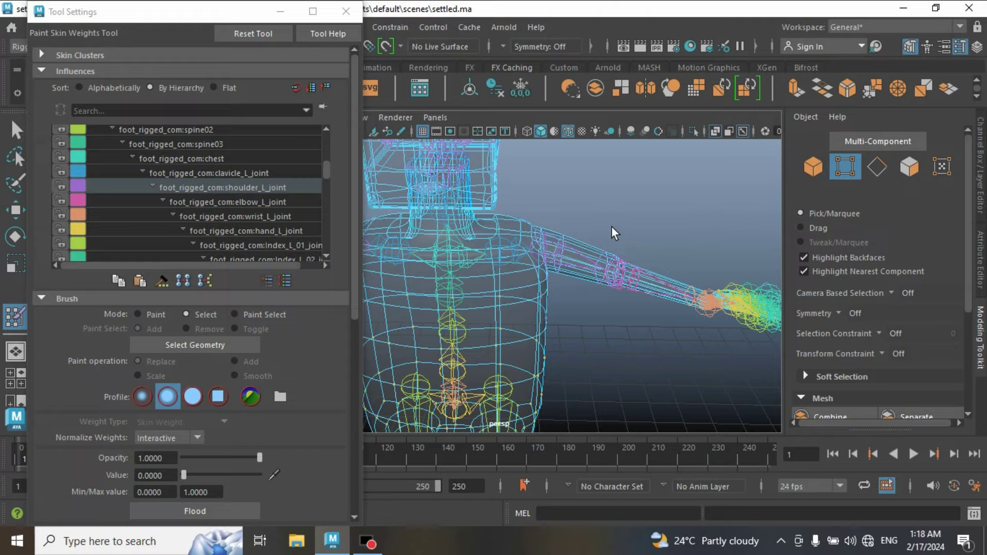
# Marquee-select the left forearm vertices and frame the wrist.
pyautogui.moveTo(598, 250)
pyautogui.mouseDown()
pyautogui.moveTo(648, 328)
pyautogui.moveTo(703, 244)
pyautogui.moveTo(673, 261)
pyautogui.moveTo(666, 325)
pyautogui.moveTo(525, 347)
pyautogui.moveTo(540, 346)
pyautogui.mouseUp()
pyautogui.keyDown('alt'); pyautogui.moveTo(541, 346); pyautogui.dragTo(616, 394, button='right'); pyautogui.keyUp('alt')
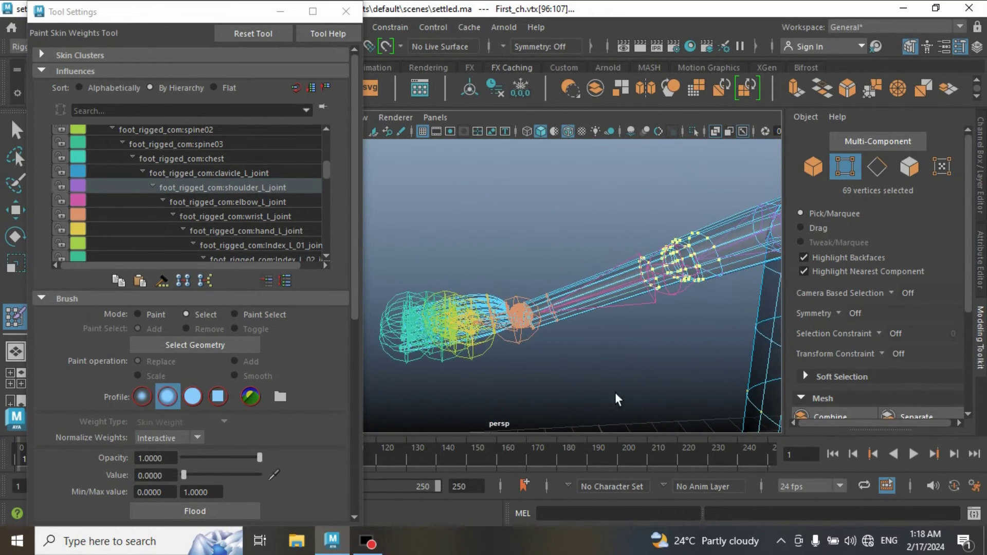
pyautogui.keyDown('alt'); pyautogui.moveTo(616, 394); pyautogui.dragTo(624, 340, button='middle'); pyautogui.keyUp('alt')
pyautogui.keyDown('alt'); pyautogui.moveTo(625, 340); pyautogui.dragTo(615, 349); pyautogui.keyUp('alt')
pyautogui.keyDown('alt'); pyautogui.moveTo(536, 371); pyautogui.dragTo(588, 359); pyautogui.keyUp('alt')
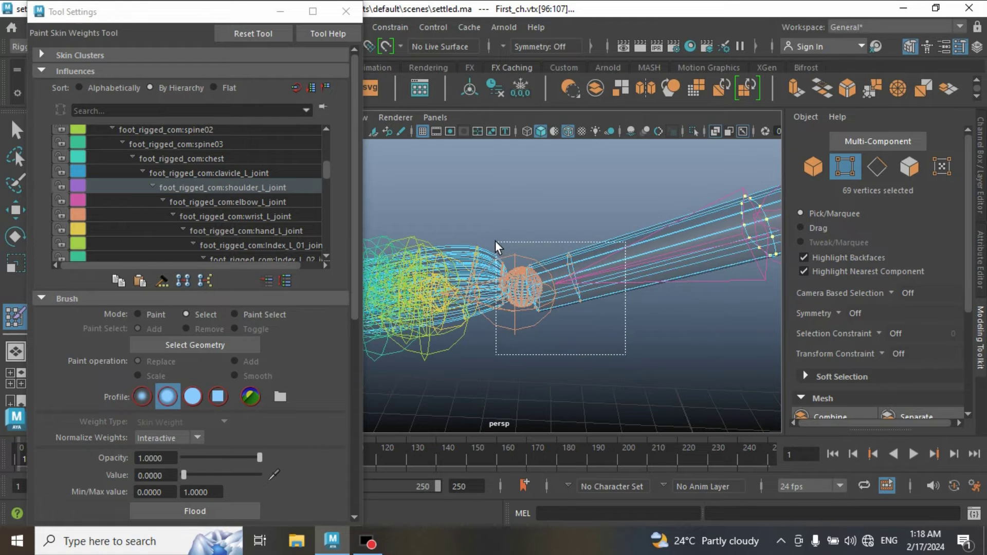
# Add the elbow-area vertices to the selection, totalling 537, then view the whole character.
pyautogui.keyDown('shift'); pyautogui.moveTo(565, 316); pyautogui.dragTo(493, 237); pyautogui.keyUp('shift')
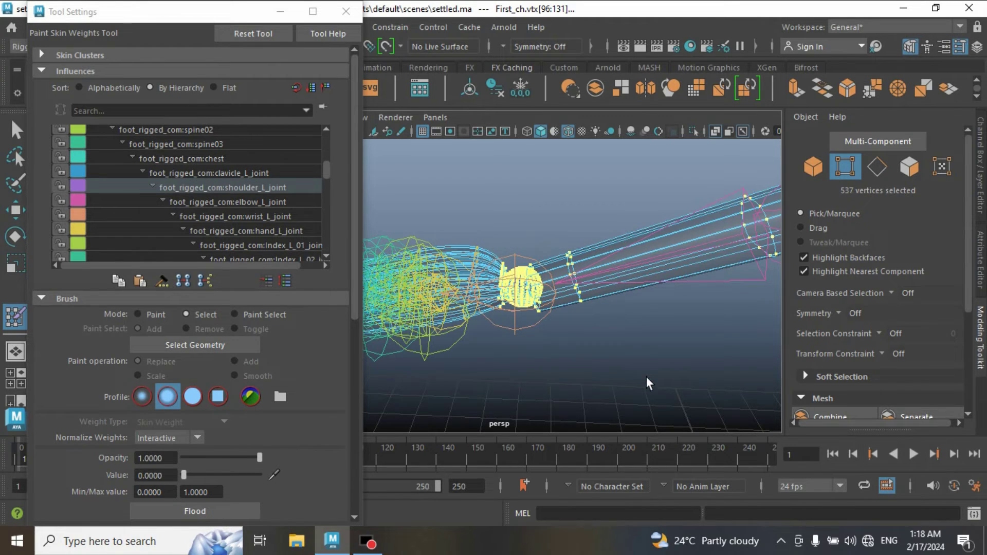
pyautogui.keyDown('alt'); pyautogui.moveTo(646, 376); pyautogui.dragTo(498, 368, button='right'); pyautogui.keyUp('alt')
pyautogui.keyDown('alt'); pyautogui.moveTo(615, 369); pyautogui.dragTo(484, 369, button='right'); pyautogui.keyUp('alt')
pyautogui.moveTo(484, 369)
pyautogui.keyDown('alt'); pyautogui.mouseDown()
pyautogui.moveTo(456, 367)
pyautogui.moveTo(541, 359)
pyautogui.mouseUp(); pyautogui.keyUp('alt')
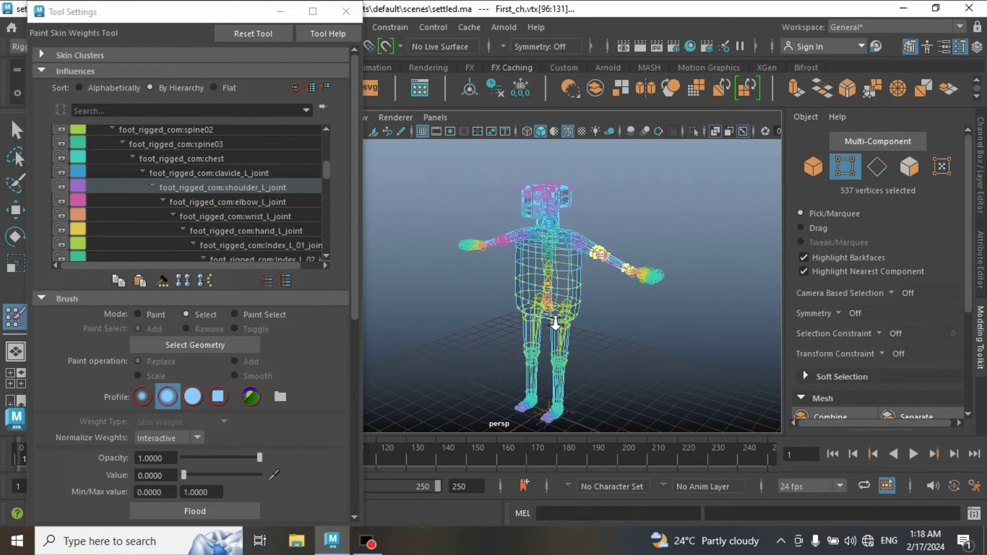
pyautogui.keyDown('alt'); pyautogui.moveTo(541, 362); pyautogui.dragTo(674, 384, button='right'); pyautogui.keyUp('alt')
pyautogui.keyDown('alt'); pyautogui.moveTo(674, 384); pyautogui.dragTo(593, 390, button='middle'); pyautogui.keyUp('alt')
pyautogui.keyDown('alt'); pyautogui.moveTo(592, 389); pyautogui.dragTo(606, 391); pyautogui.keyUp('alt')
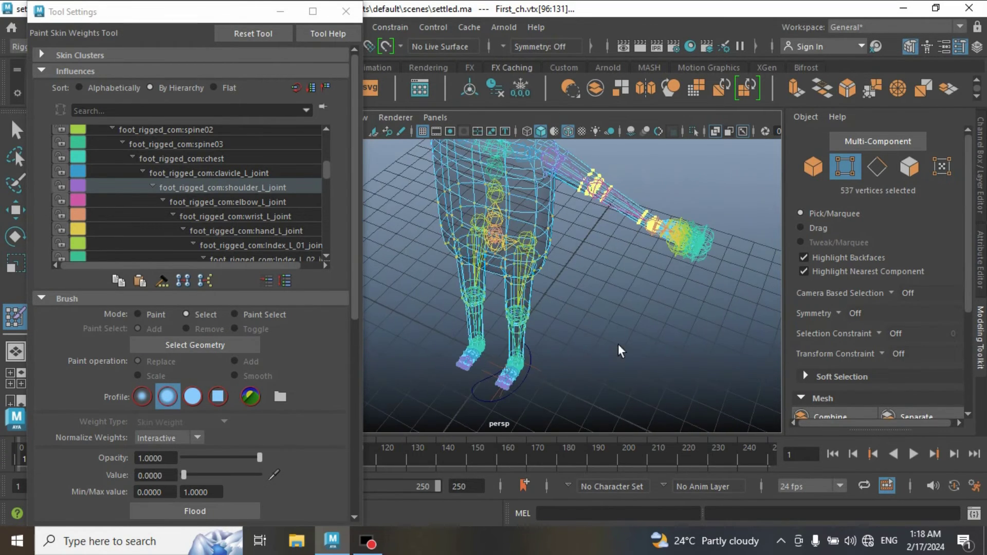
pyautogui.moveTo(606, 390)
pyautogui.keyDown('alt'); pyautogui.mouseDown(button='middle')
pyautogui.moveTo(587, 329)
pyautogui.moveTo(467, 358)
pyautogui.mouseUp(button='middle'); pyautogui.keyUp('alt')
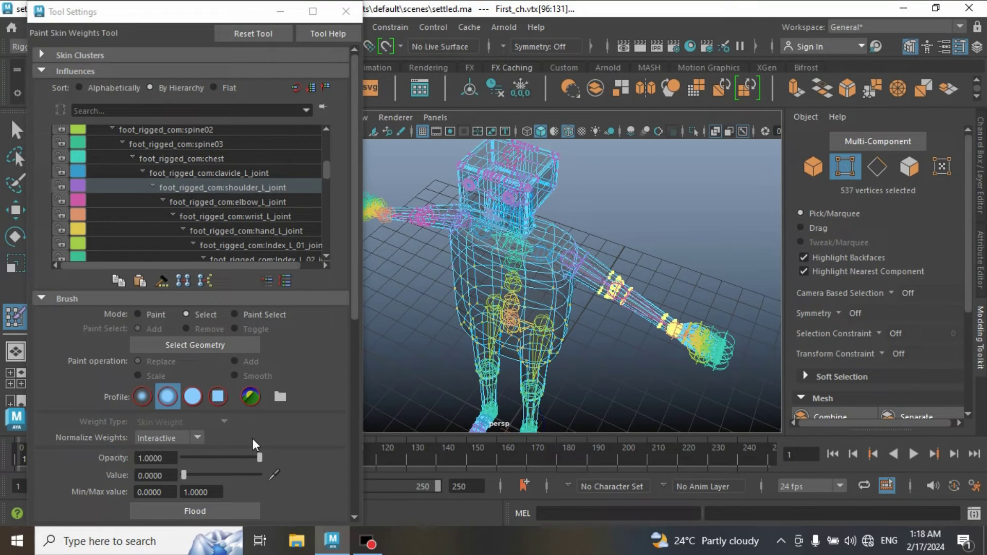
# In Paint mode, flood the selected vertices with Add at Value 0.8252, then inspect.
pyautogui.click(137, 314)
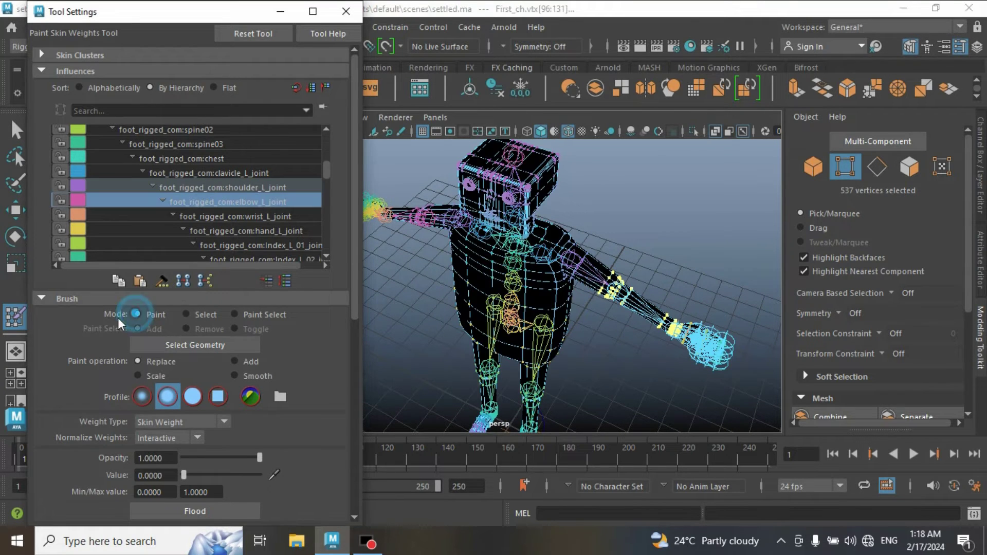
pyautogui.click(233, 361)
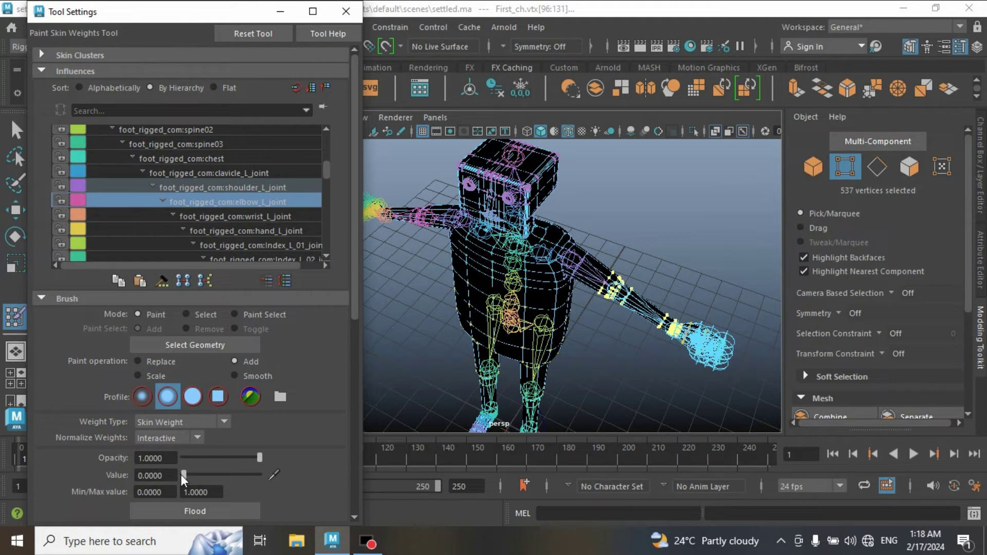
pyautogui.moveTo(184, 476); pyautogui.dragTo(242, 479)
pyautogui.click(186, 510)
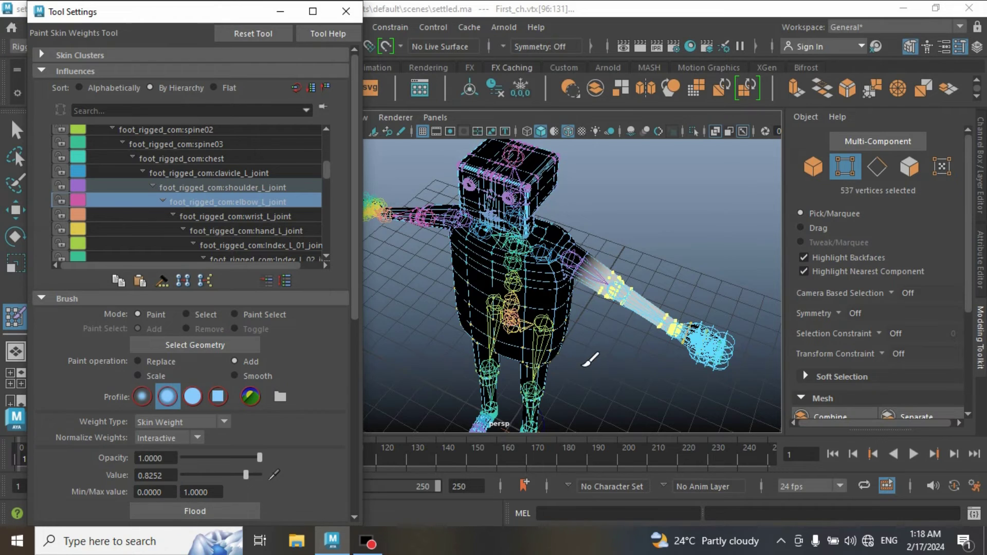
pyautogui.moveTo(589, 360)
pyautogui.keyDown('alt'); pyautogui.mouseDown()
pyautogui.moveTo(639, 340)
pyautogui.moveTo(513, 339)
pyautogui.moveTo(513, 269)
pyautogui.mouseUp(); pyautogui.keyUp('alt')
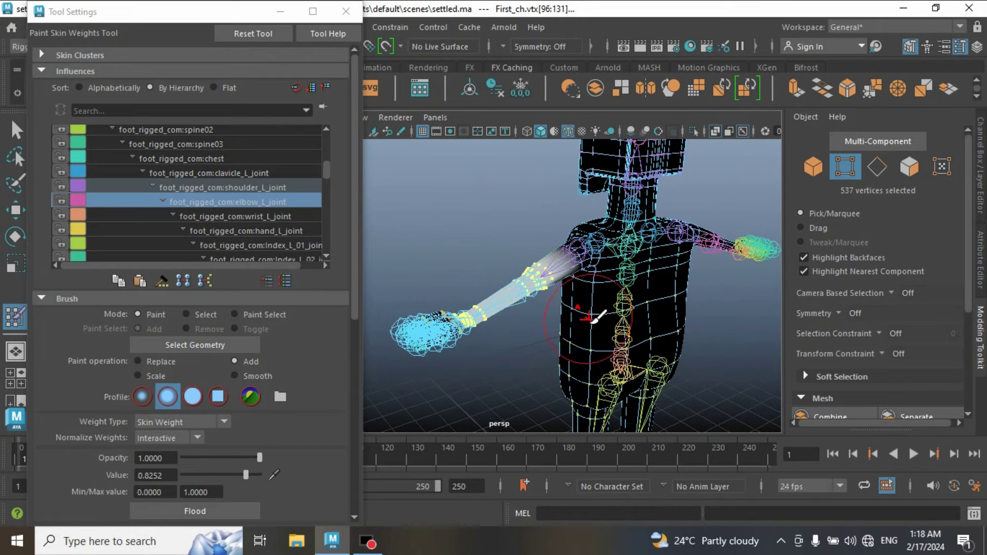
pyautogui.keyDown('alt'); pyautogui.moveTo(481, 353); pyautogui.dragTo(543, 353); pyautogui.keyUp('alt')
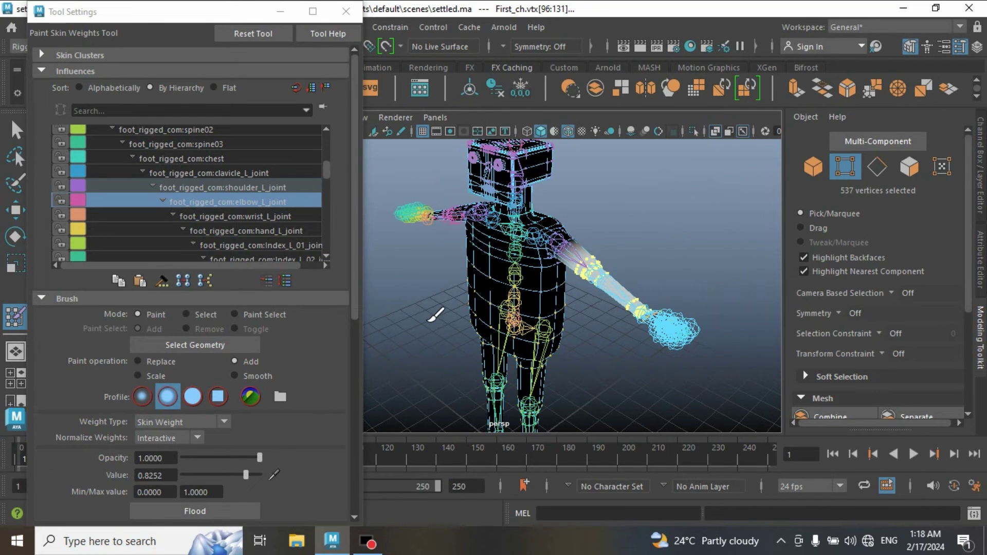
pyautogui.keyDown('alt'); pyautogui.moveTo(419, 313); pyautogui.dragTo(486, 373, button='right'); pyautogui.keyUp('alt')
pyautogui.moveTo(486, 373)
pyautogui.keyDown('alt'); pyautogui.mouseDown()
pyautogui.moveTo(430, 319)
pyautogui.moveTo(505, 351)
pyautogui.mouseUp(); pyautogui.keyUp('alt')
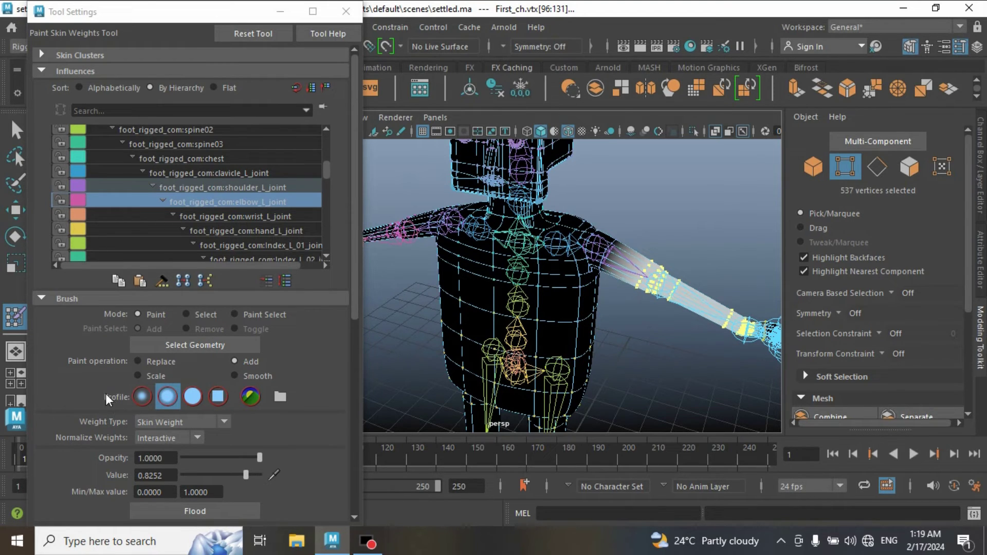
# Switch the Paint operation to Smooth and flood the selected arm vertices twice.
pyautogui.click(235, 377)
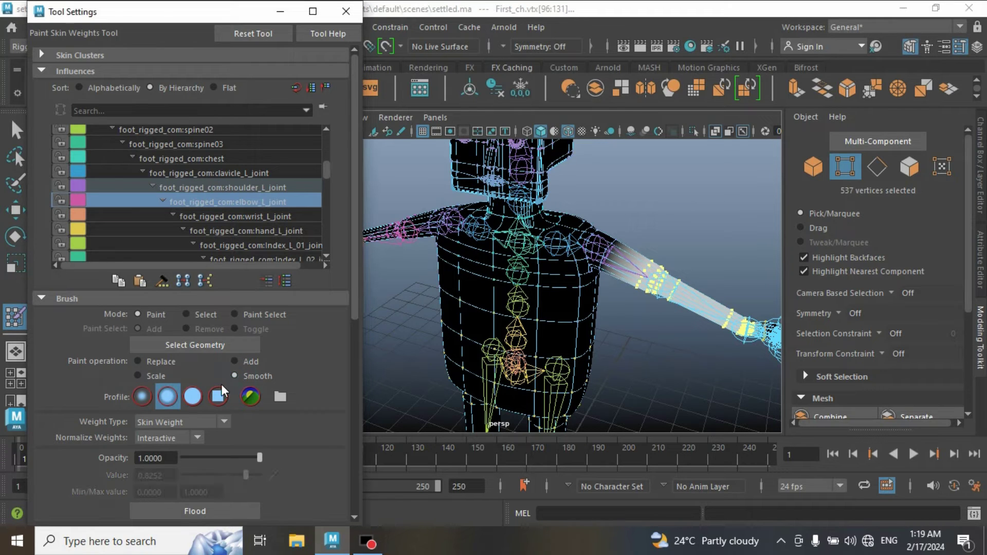
pyautogui.click(182, 513)
pyautogui.click(182, 513)
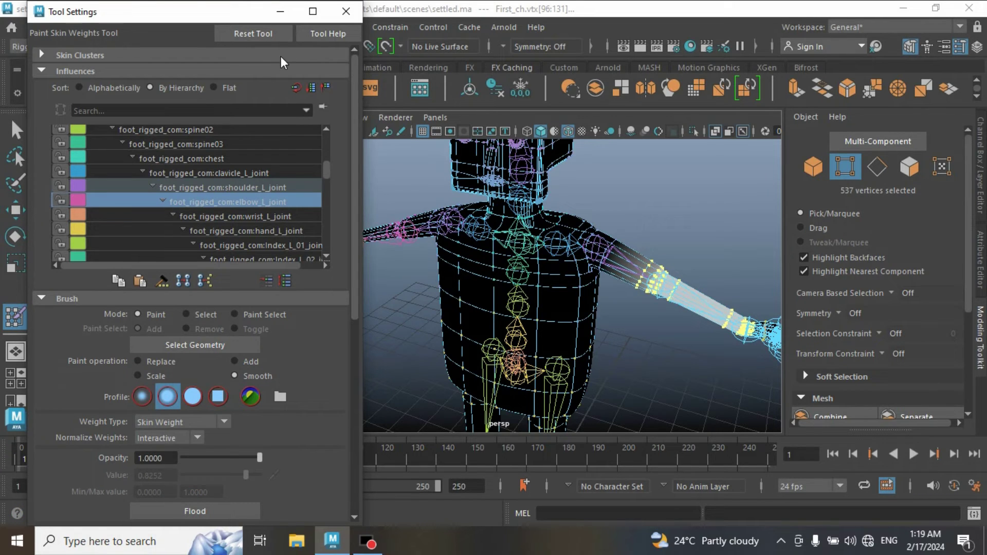
# Leave weight painting and select elbow_L_joint in Object mode with the Rotate tool.
pyautogui.click(346, 11)
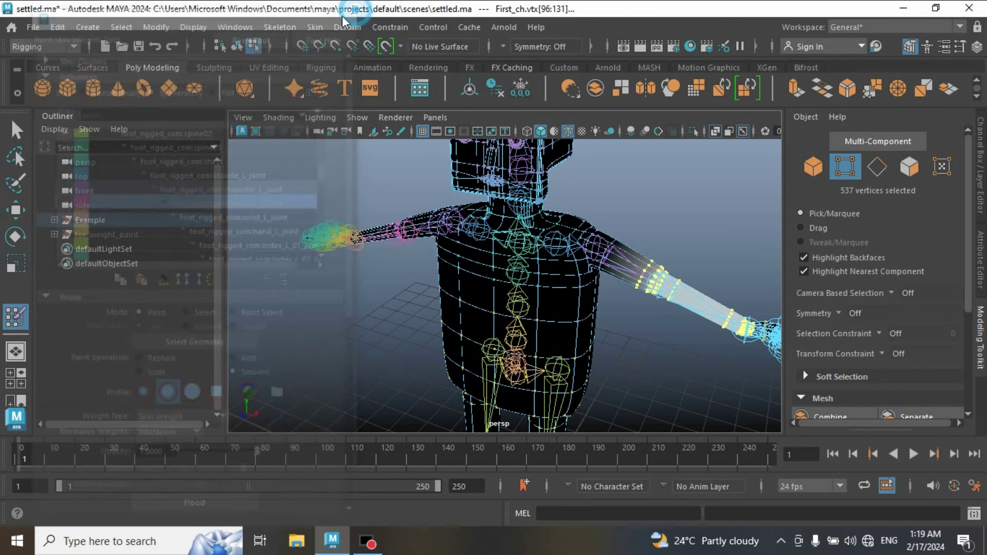
pyautogui.click(18, 237)
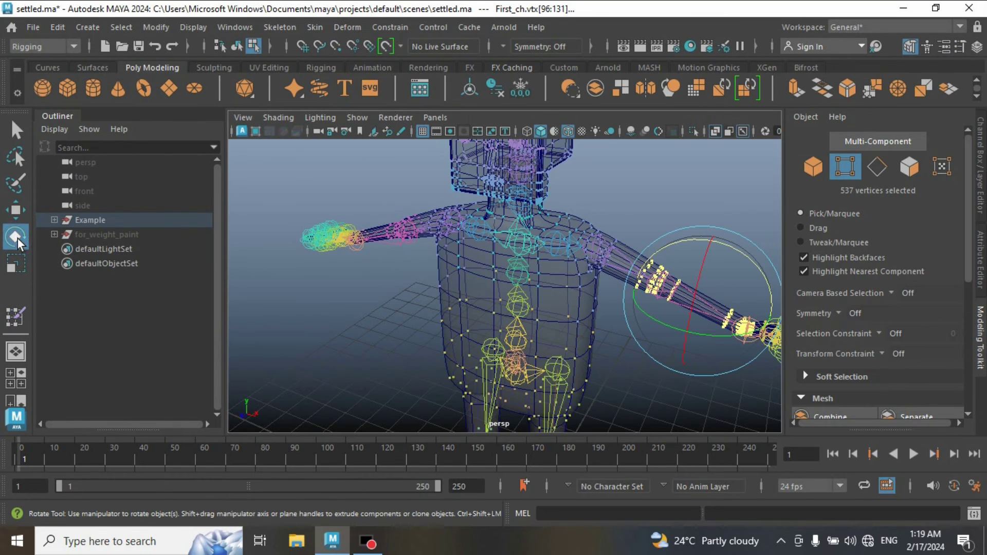
pyautogui.click(813, 166)
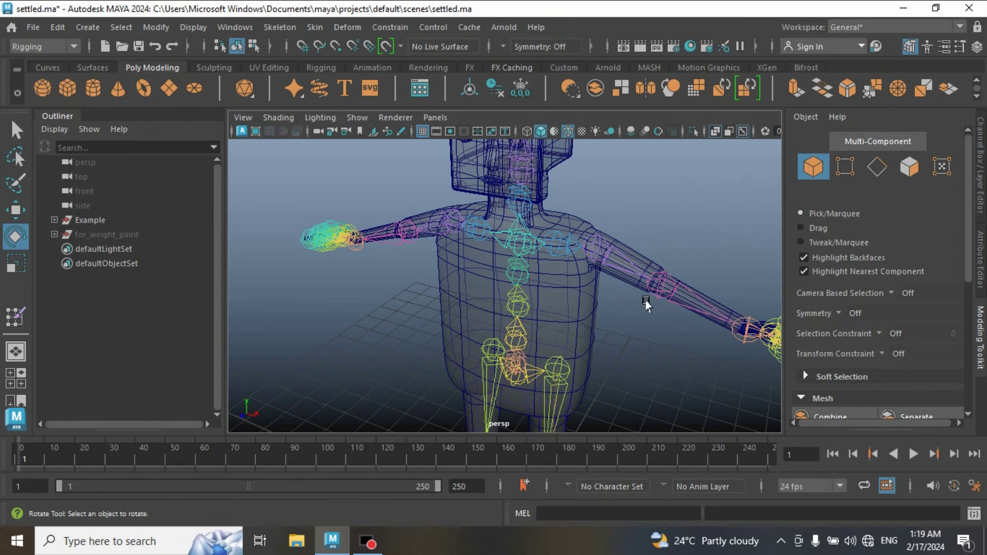
pyautogui.click(658, 284)
pyautogui.moveTo(633, 369)
pyautogui.keyDown('alt'); pyautogui.mouseDown()
pyautogui.moveTo(650, 370)
pyautogui.moveTo(612, 342)
pyautogui.moveTo(630, 332)
pyautogui.mouseUp(); pyautogui.keyUp('alt')
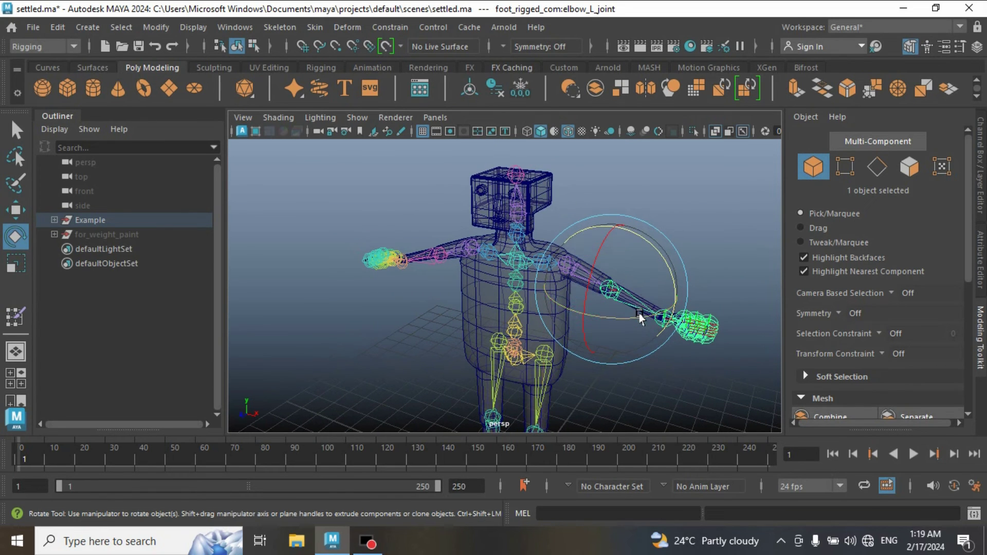
# Turn off X-Ray and joint display, then rotate elbow_L_joint to bend the forearm.
pyautogui.click(713, 132)
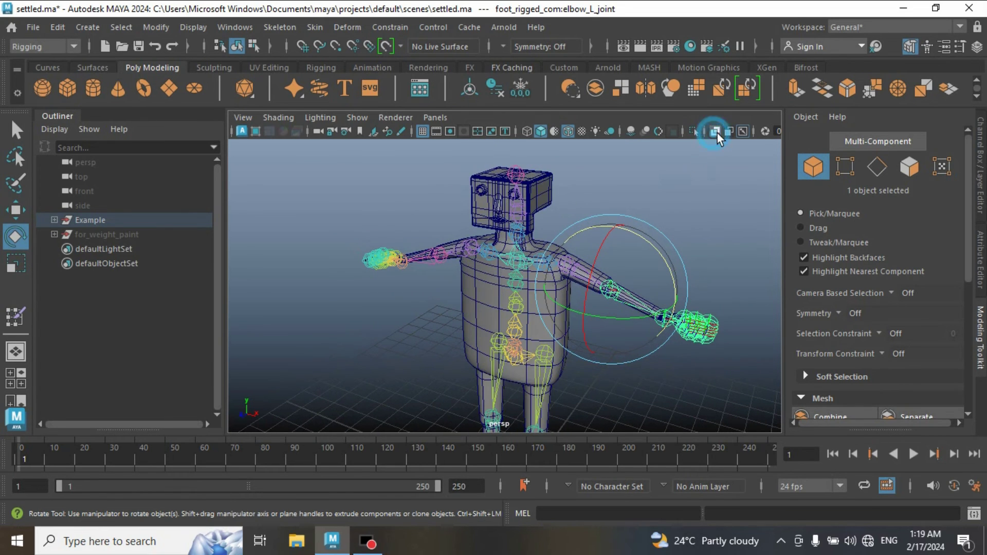
pyautogui.click(742, 133)
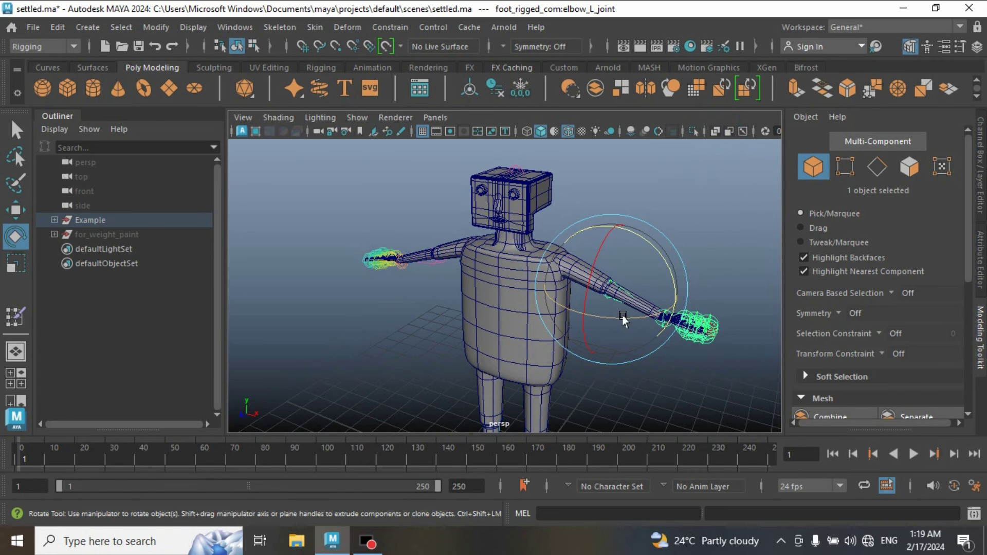
pyautogui.moveTo(625, 320)
pyautogui.mouseDown()
pyautogui.moveTo(560, 333)
pyautogui.moveTo(617, 326)
pyautogui.moveTo(584, 326)
pyautogui.moveTo(603, 330)
pyautogui.mouseUp()
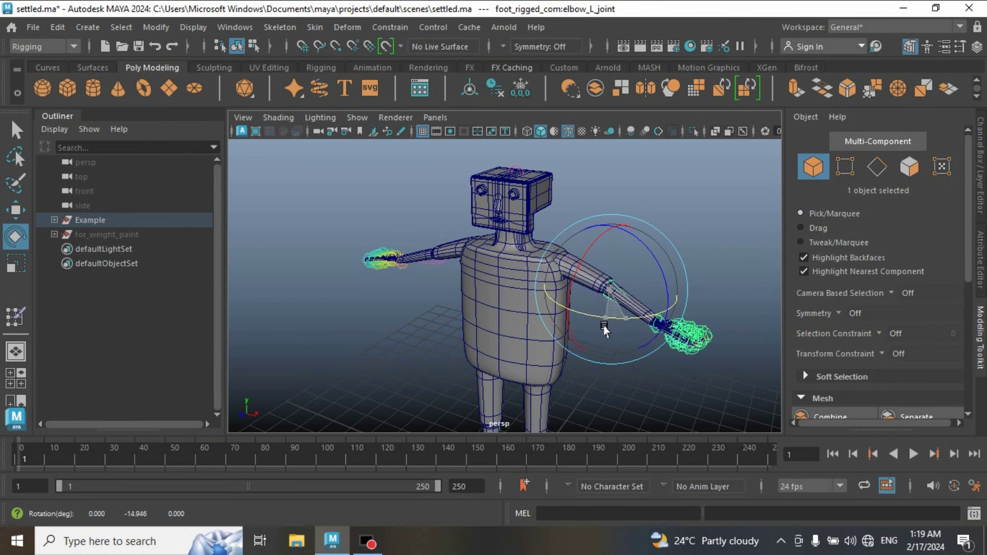
pyautogui.click(655, 269)
pyautogui.moveTo(656, 270)
pyautogui.mouseDown()
pyautogui.moveTo(640, 319)
pyautogui.moveTo(641, 265)
pyautogui.moveTo(639, 331)
pyautogui.mouseUp()
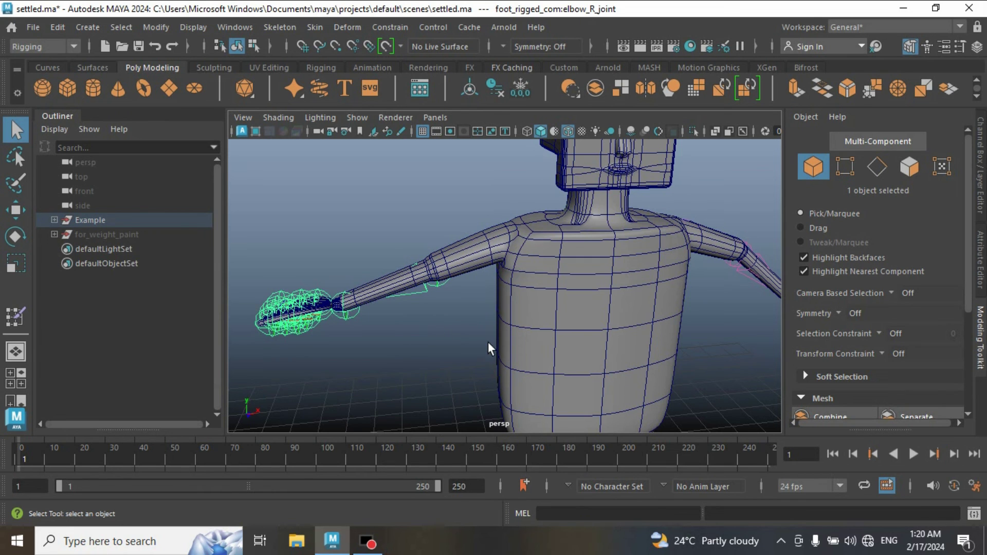
pyautogui.keyDown('alt'); pyautogui.moveTo(488, 342); pyautogui.dragTo(392, 345, button='right'); pyautogui.keyUp('alt')
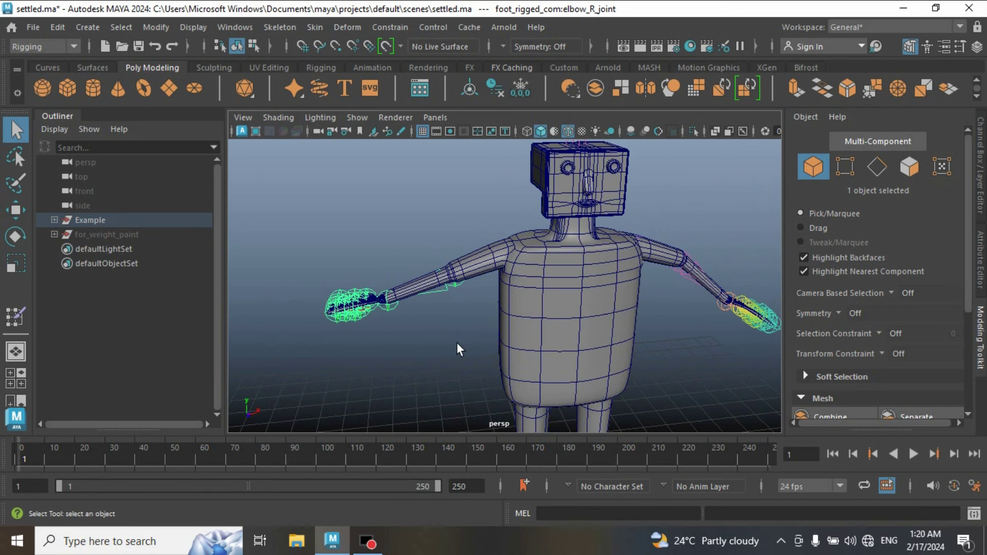